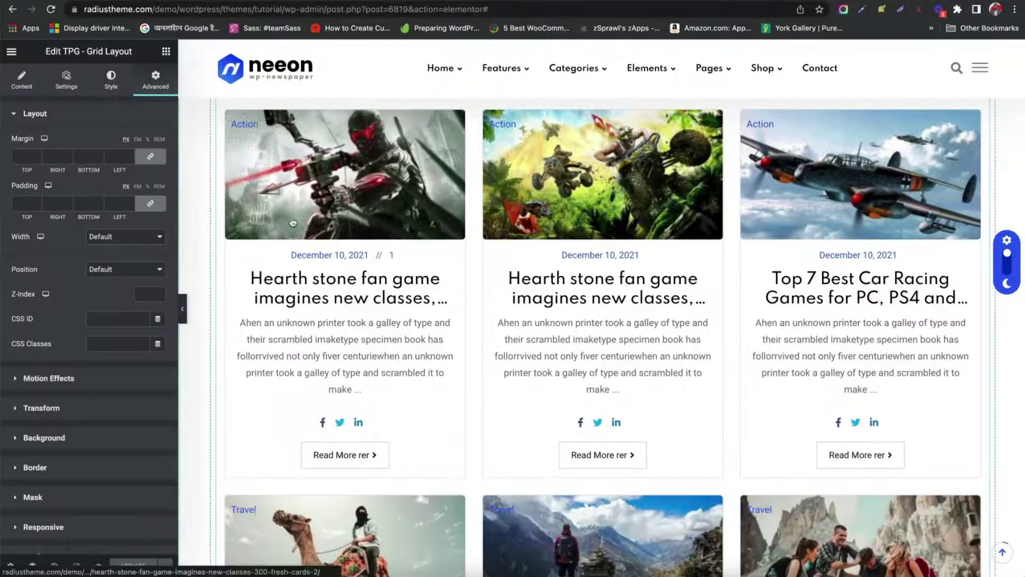
# Step: Scroll up in the Elementor editor for the Post Grid – Grid Layout page
pyautogui.scroll(2, 291, 221)
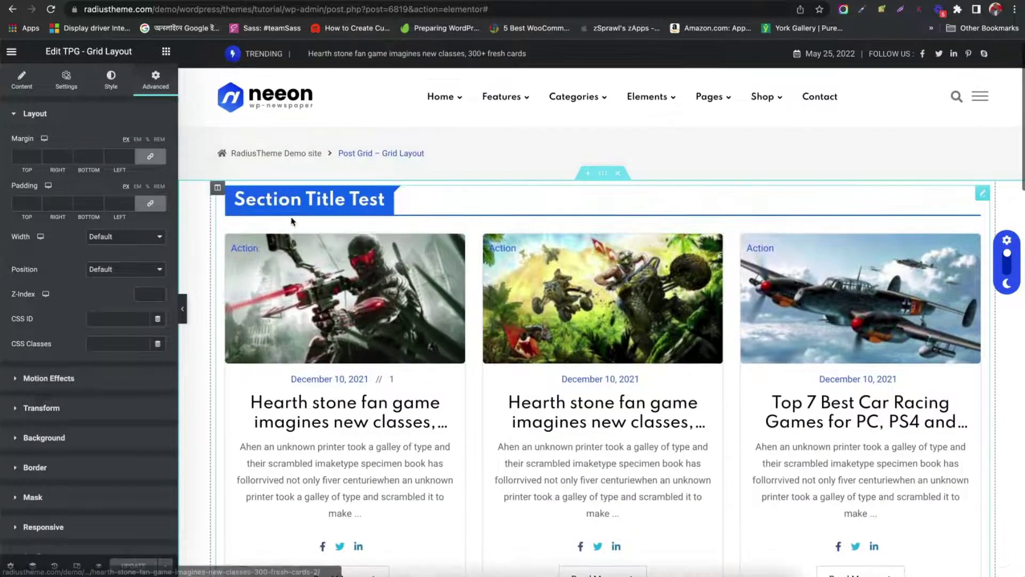
# Step: Add a TPG - List Layout widget to the page and set it to Layout 3
pyautogui.click(166, 51)
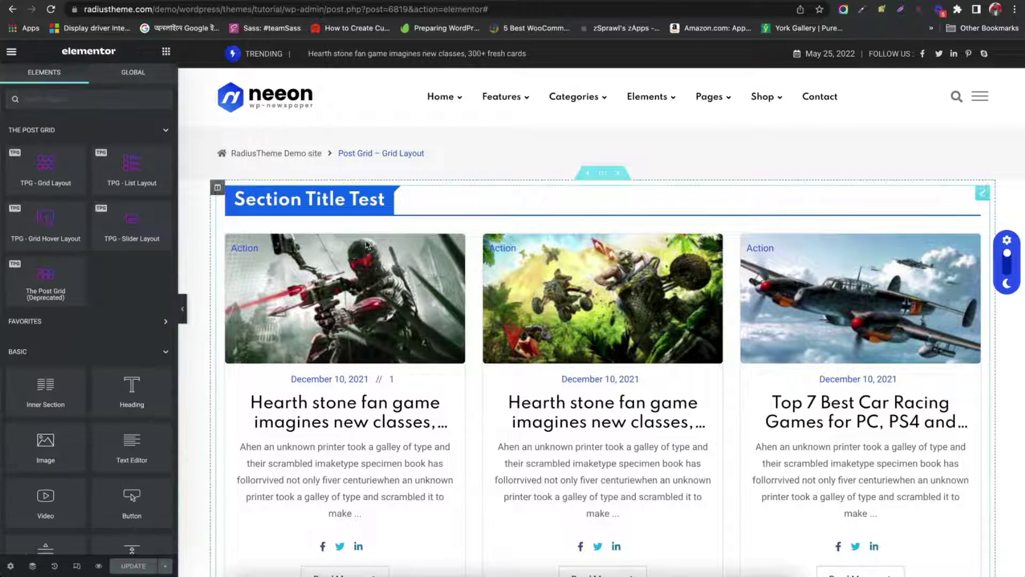
pyautogui.moveTo(135, 186); pyautogui.dragTo(469, 193)
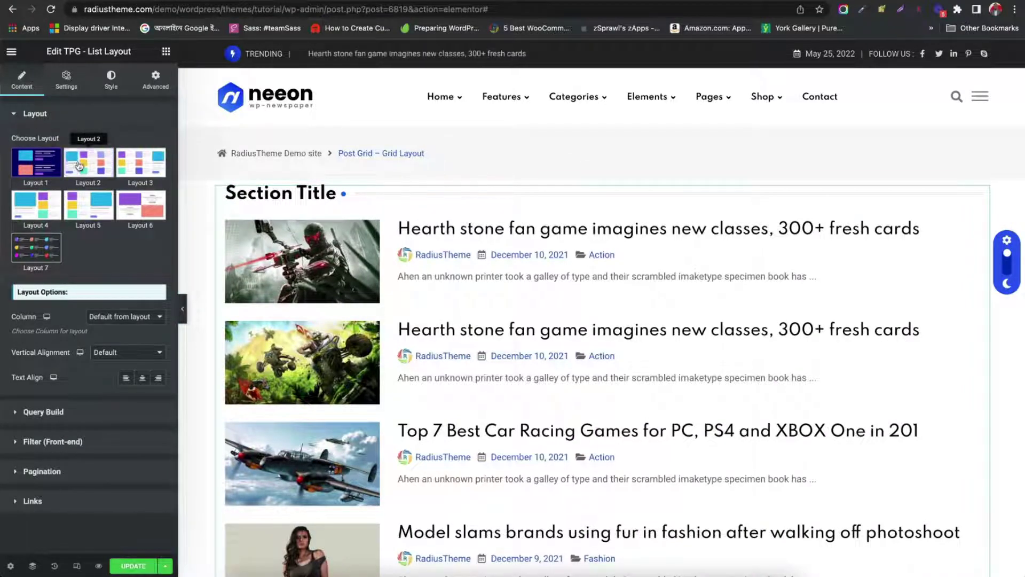
pyautogui.click(79, 166)
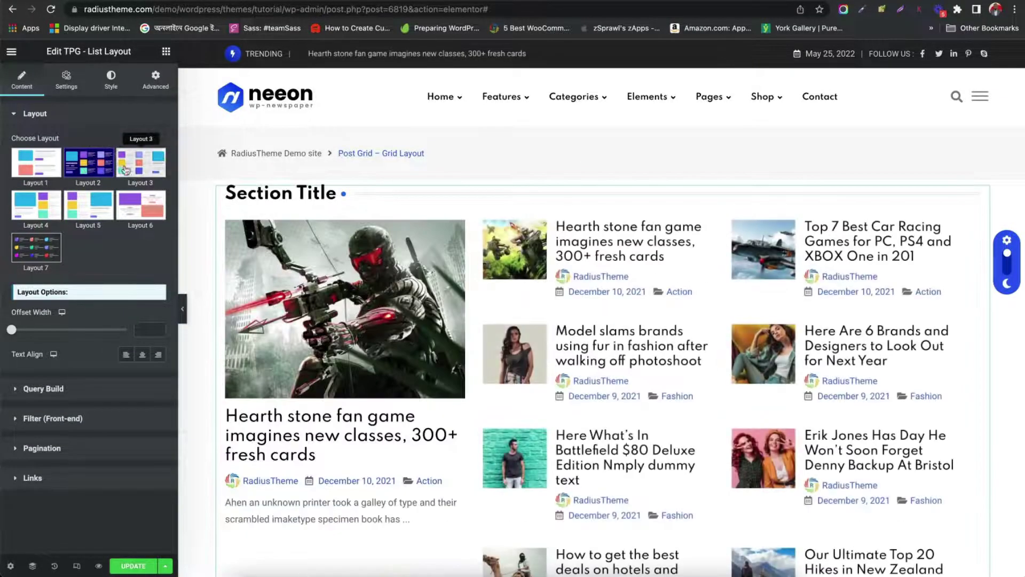
pyautogui.click(126, 170)
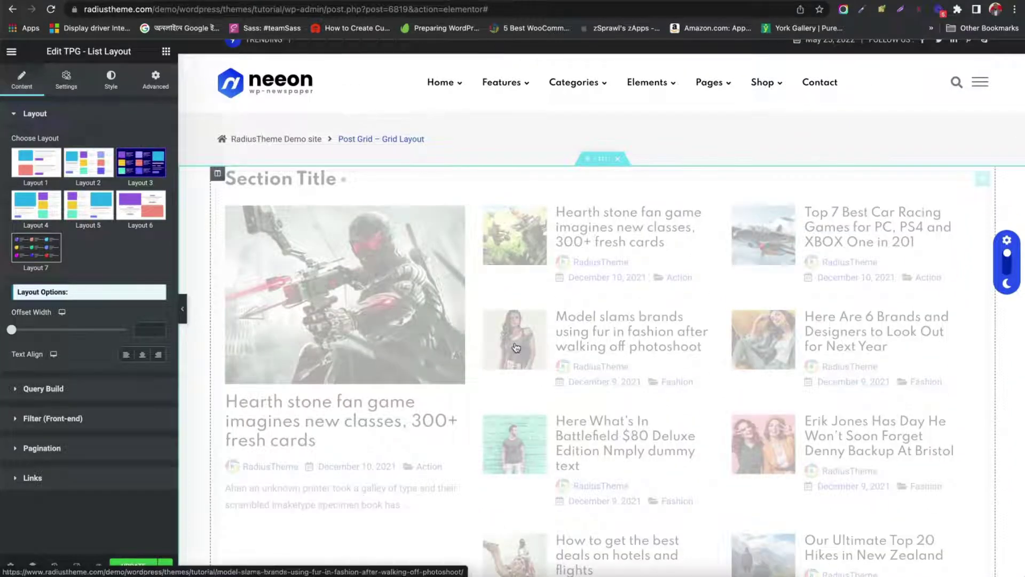
# Step: Delete the Section Title Test section from the page
pyautogui.scroll(-7, 884, 315)
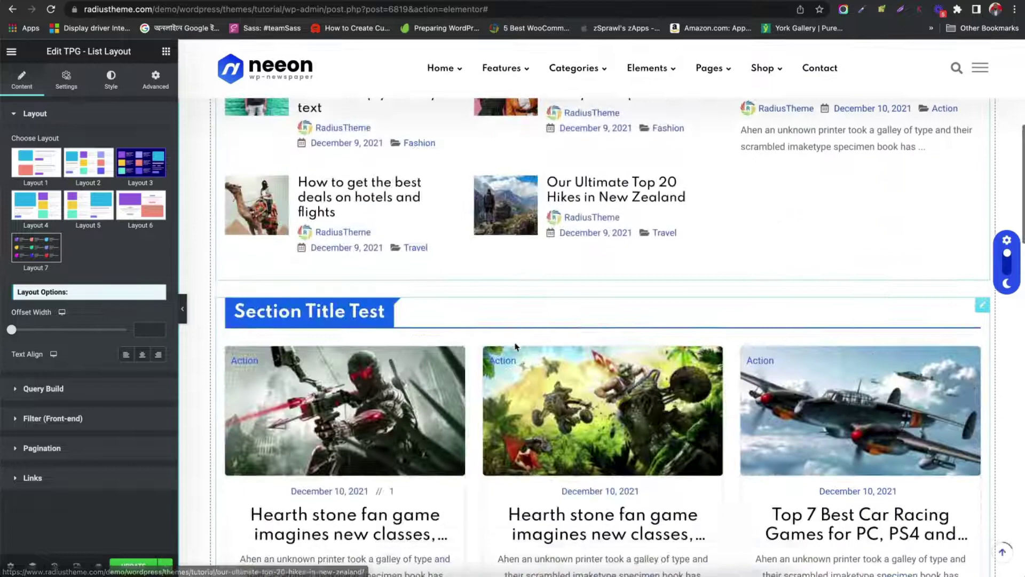
pyautogui.rightClick(555, 343)
pyautogui.click(594, 506)
pyautogui.scroll(7, 593, 509)
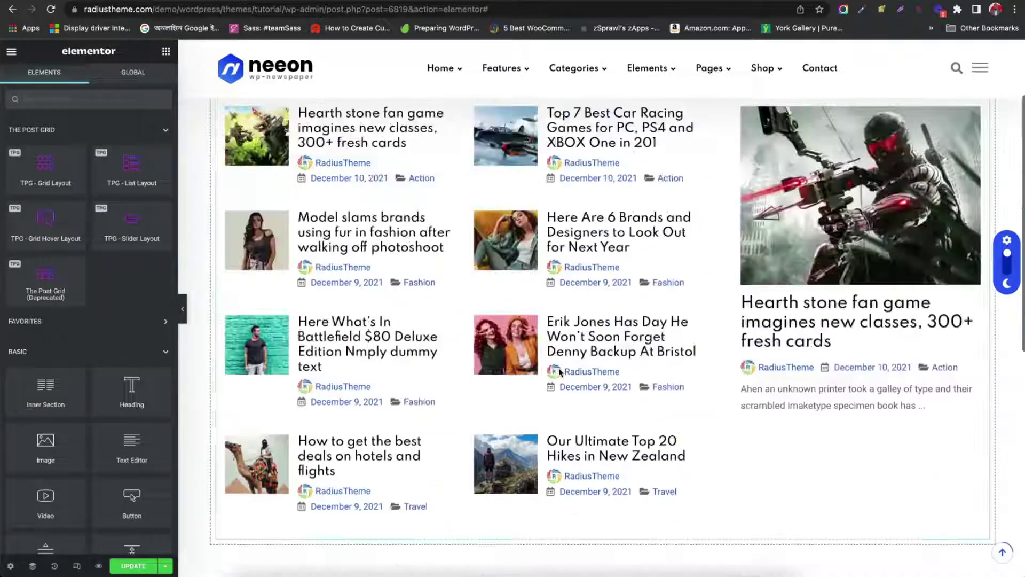
# Step: Switch the list widget to Layout 4, keep columns and vertical alignment unchanged, and expand Query Build
pyautogui.click(419, 204)
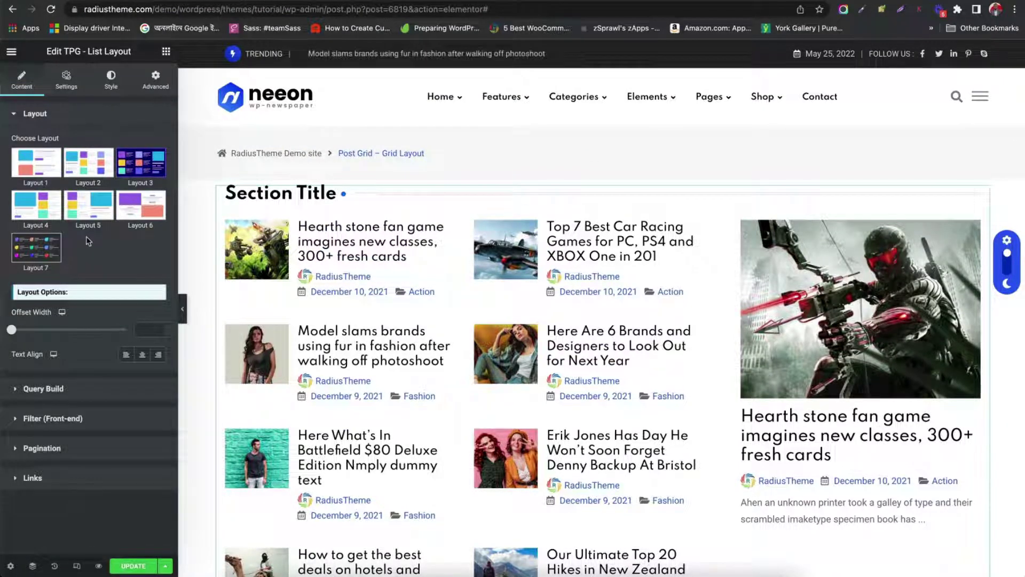
pyautogui.click(58, 224)
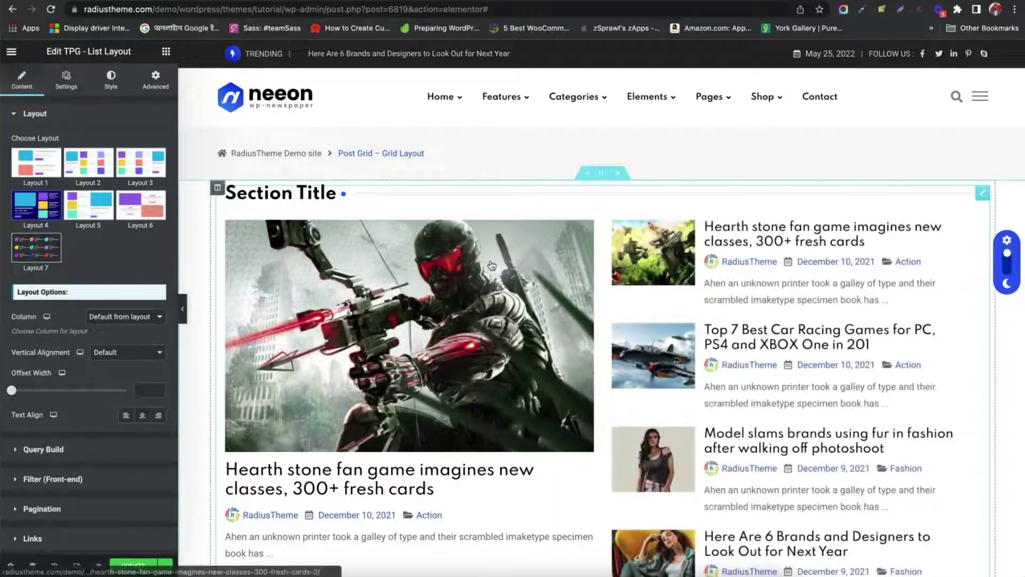
pyautogui.scroll(-5, 491, 264)
pyautogui.scroll(4, 491, 264)
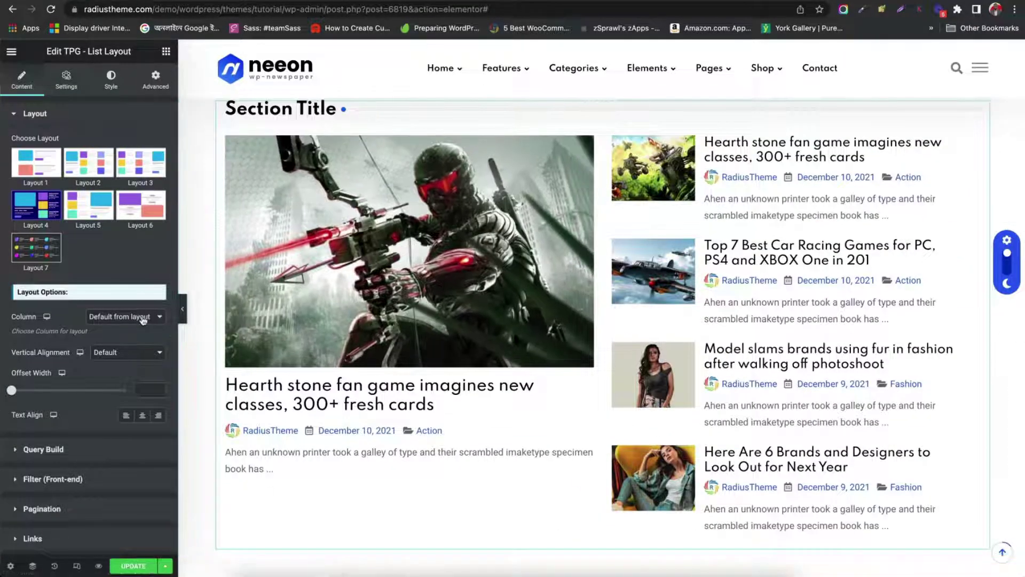
pyautogui.click(143, 317)
pyautogui.click(57, 345)
pyautogui.click(127, 353)
pyautogui.click(45, 355)
pyautogui.click(43, 449)
# Step: Set the query Limit to 30 and Offset to 2
pyautogui.scroll(-2, 55, 443)
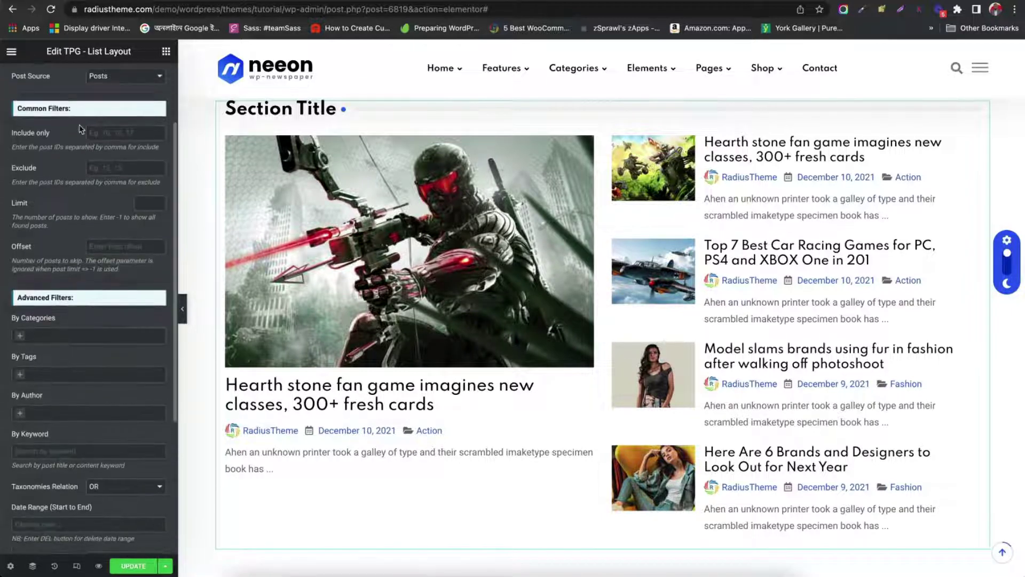
pyautogui.click(143, 200)
pyautogui.write('30')
pyautogui.click(140, 246)
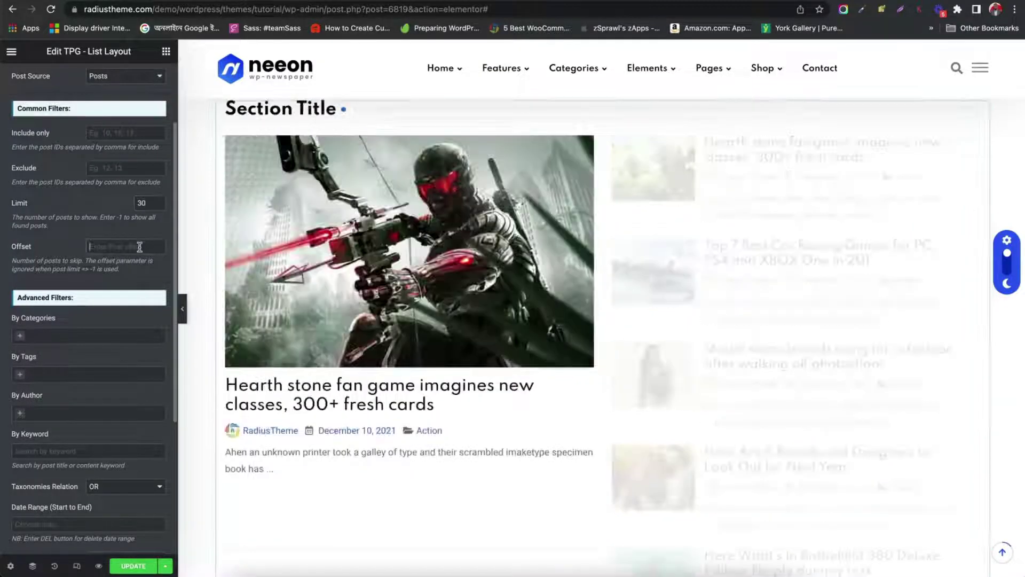
pyautogui.write('2')
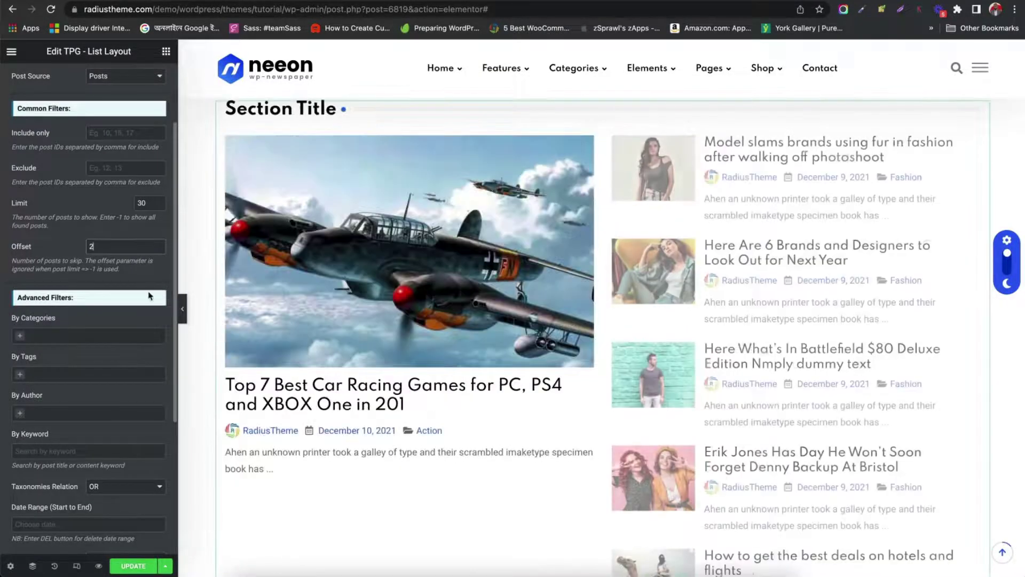
# Step: Filter the list to the Technology category only
pyautogui.scroll(-5, 149, 291)
pyautogui.scroll(2, 149, 290)
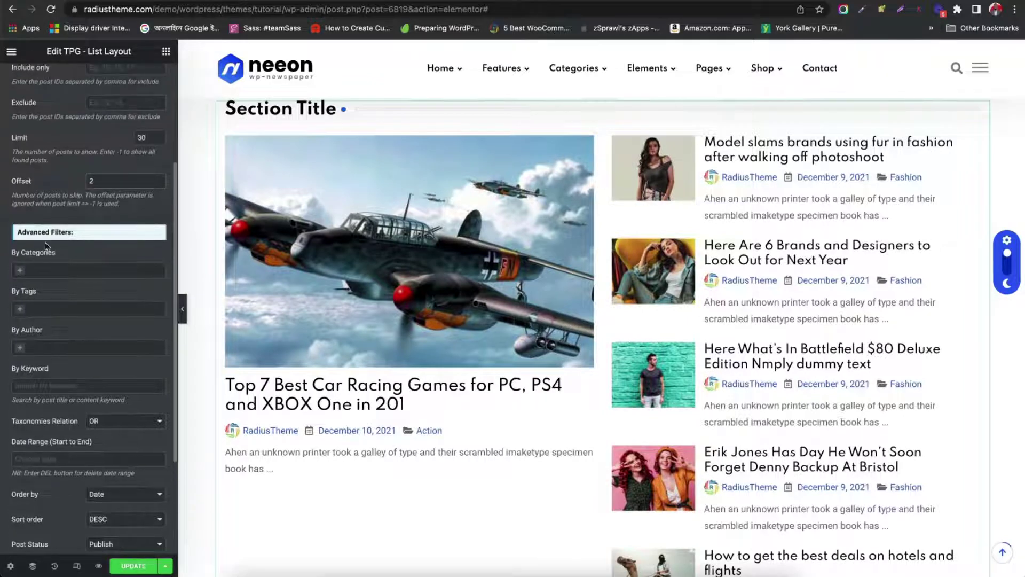
pyautogui.click(48, 267)
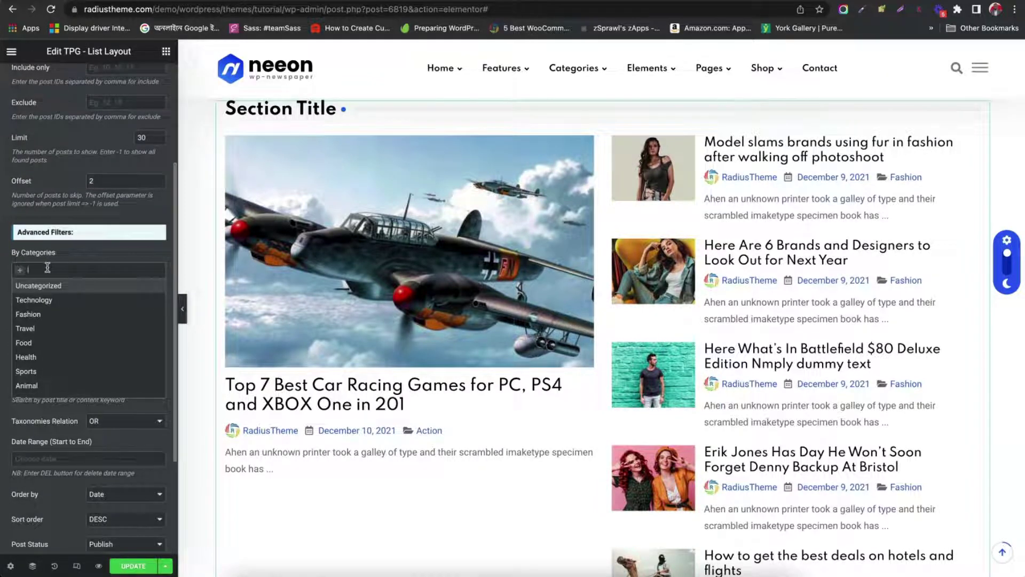
pyautogui.click(43, 300)
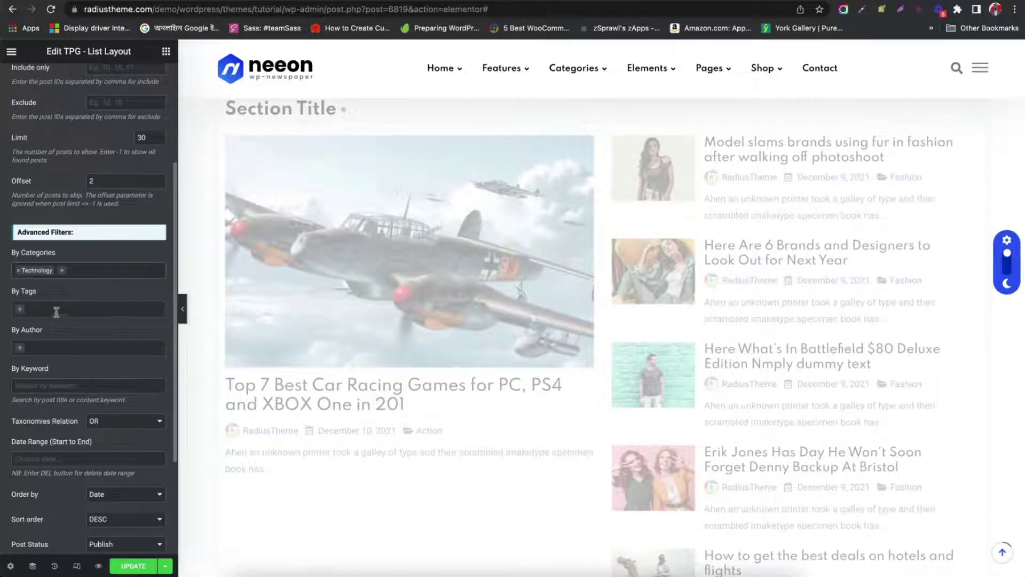
# Step: Browse the tag and author filters without choosing any, and open the date range calendar
pyautogui.click(56, 313)
pyautogui.click(94, 291)
pyautogui.click(70, 344)
pyautogui.click(79, 370)
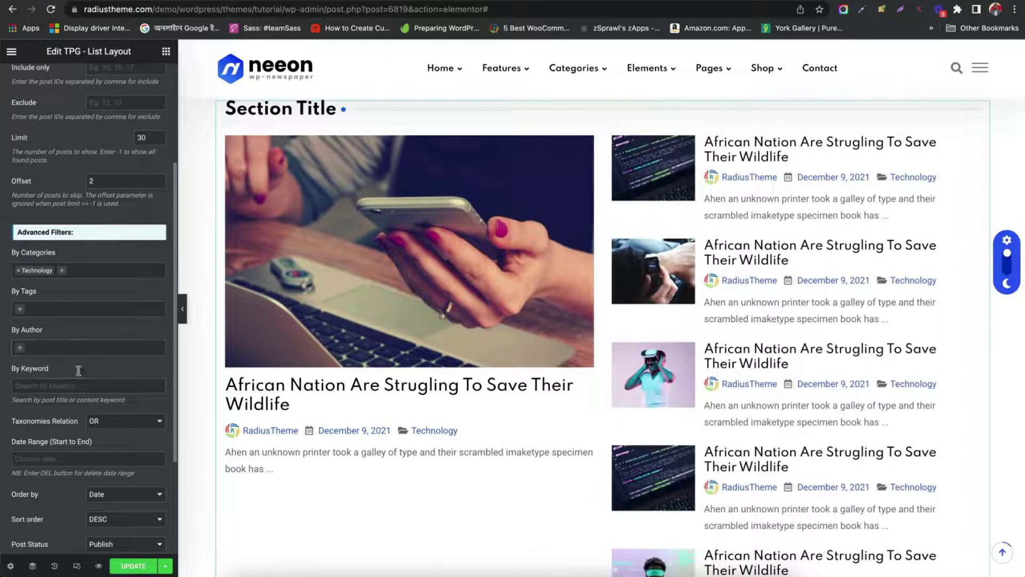
pyautogui.click(80, 348)
pyautogui.scroll(-1, 82, 342)
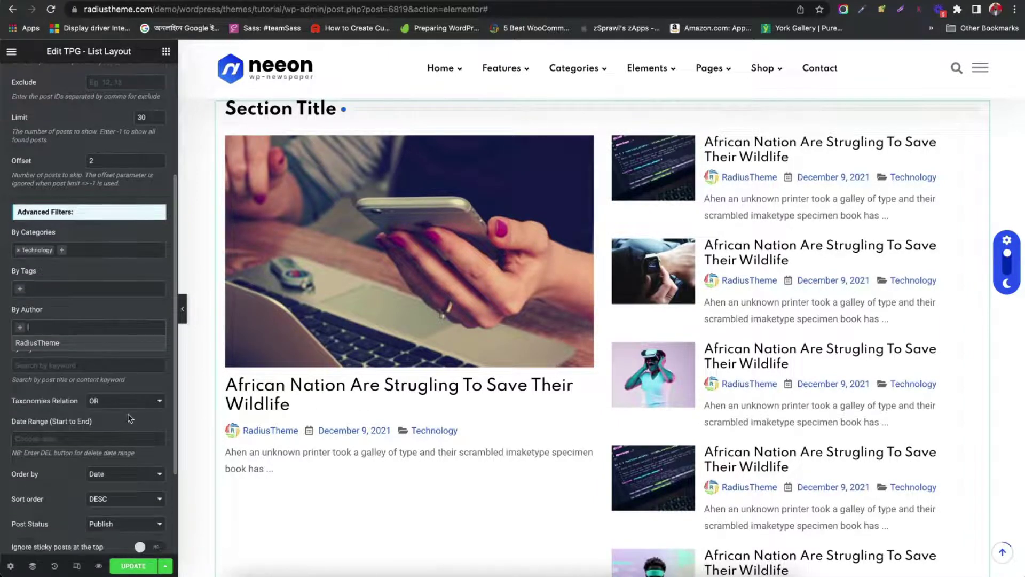
pyautogui.press('Escape')
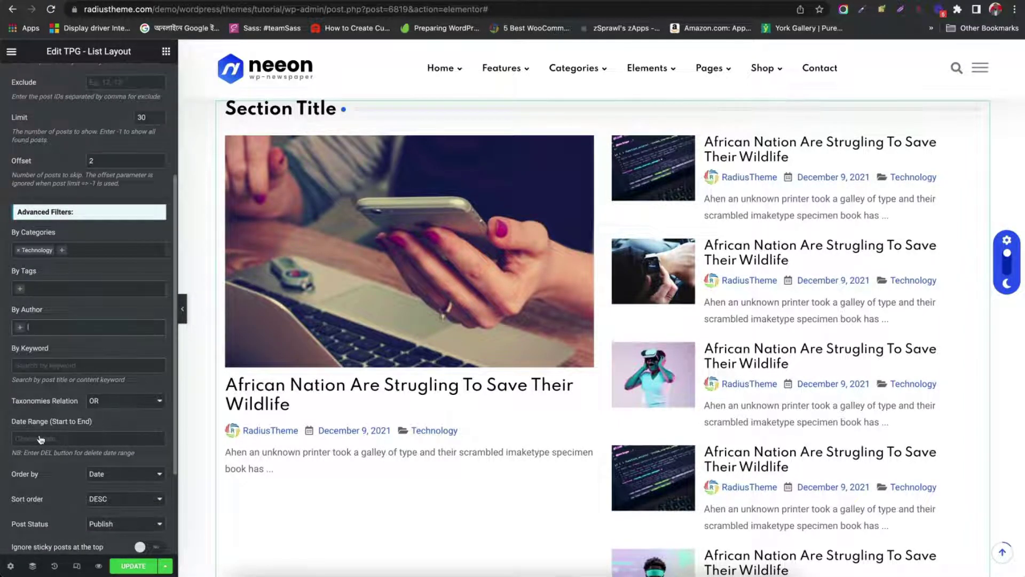
pyautogui.click(41, 439)
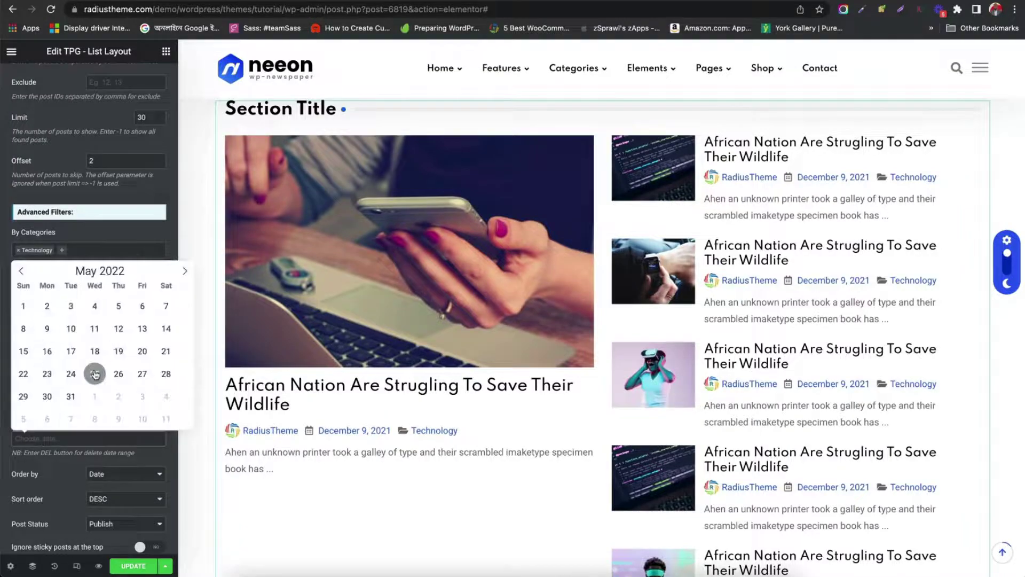
pyautogui.scroll(-2, 63, 445)
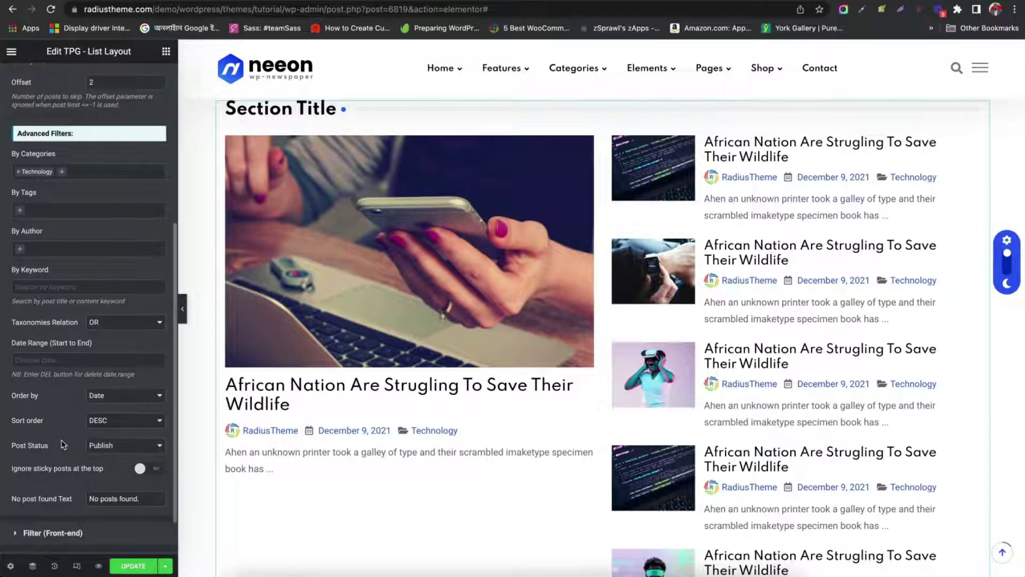
pyautogui.scroll(-1, 63, 383)
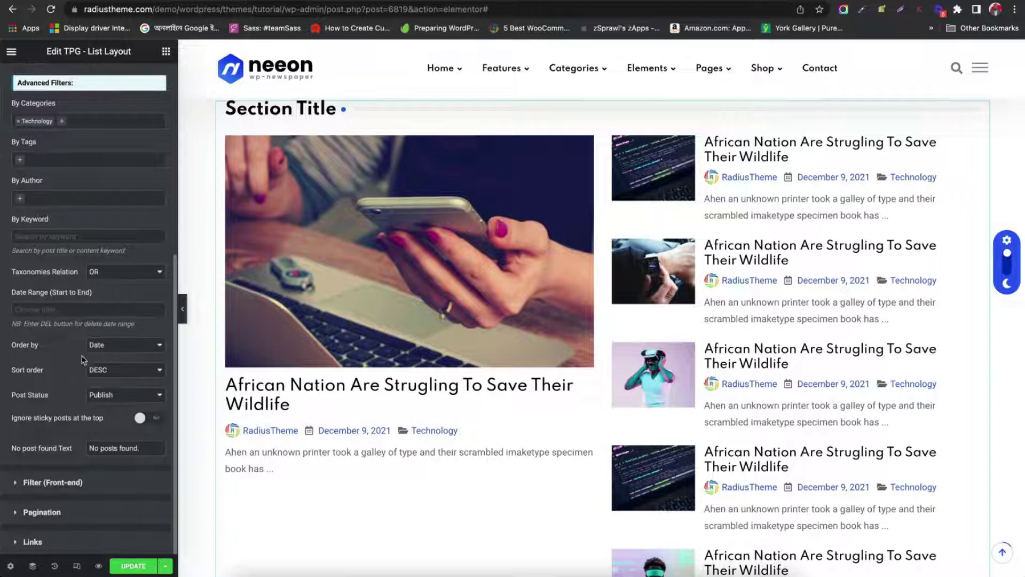
pyautogui.click(107, 348)
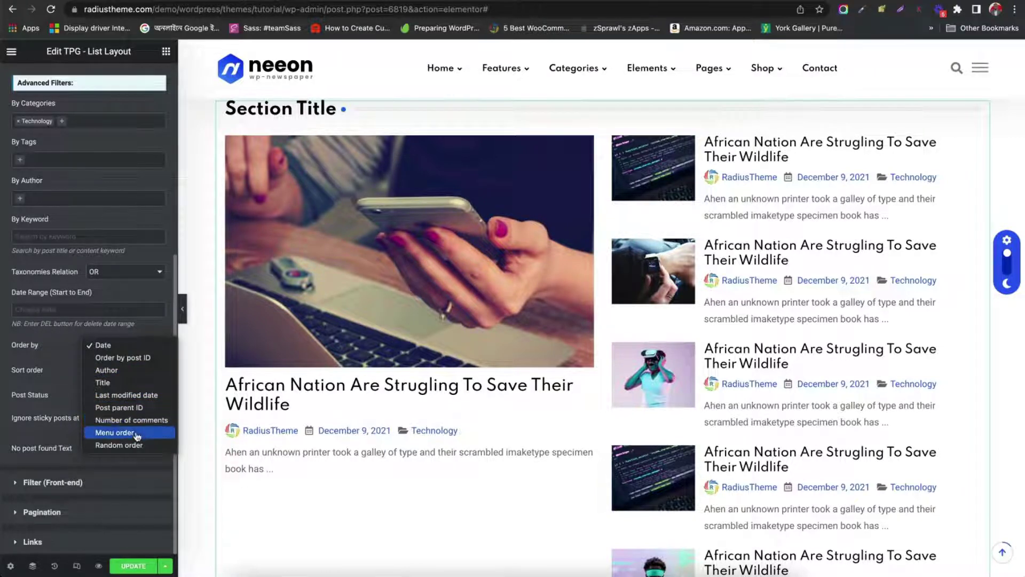
pyautogui.click(60, 382)
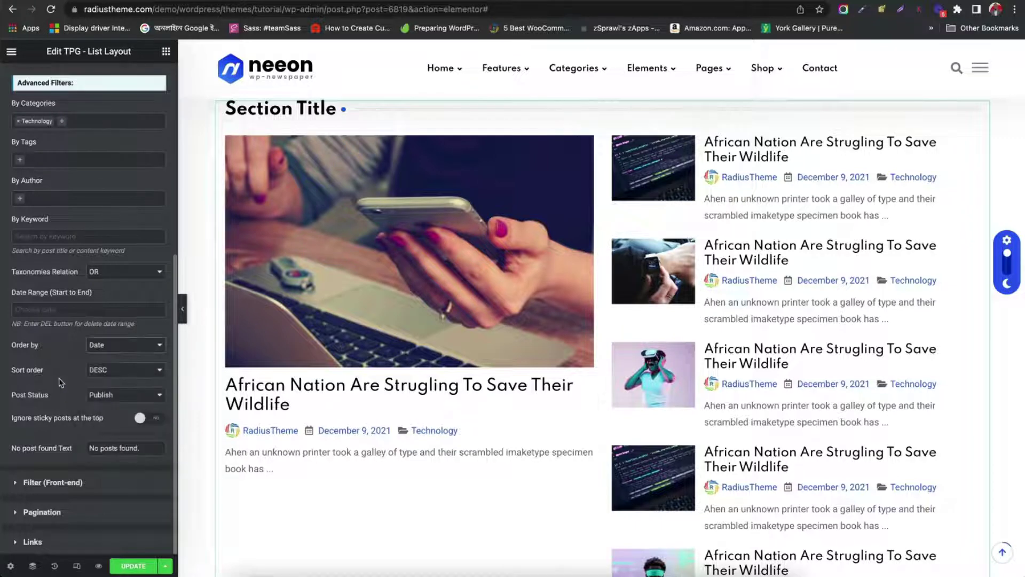
pyautogui.click(96, 371)
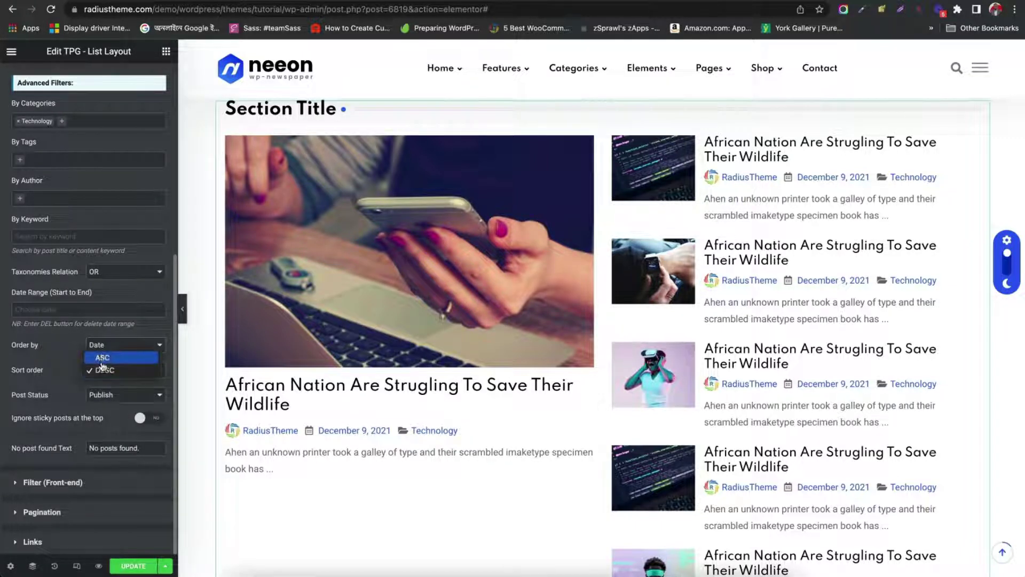
pyautogui.click(63, 374)
pyautogui.click(119, 396)
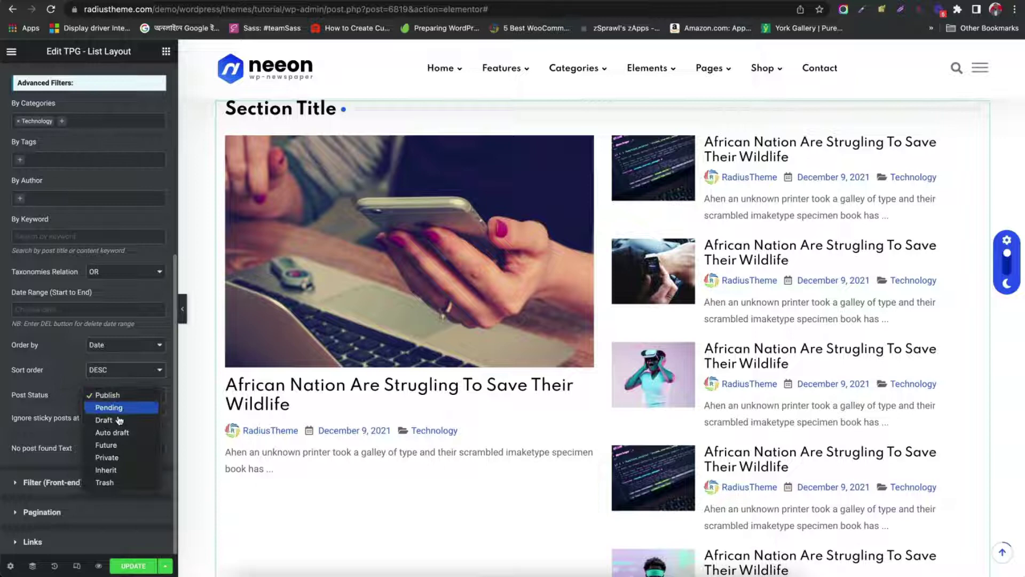
pyautogui.click(55, 394)
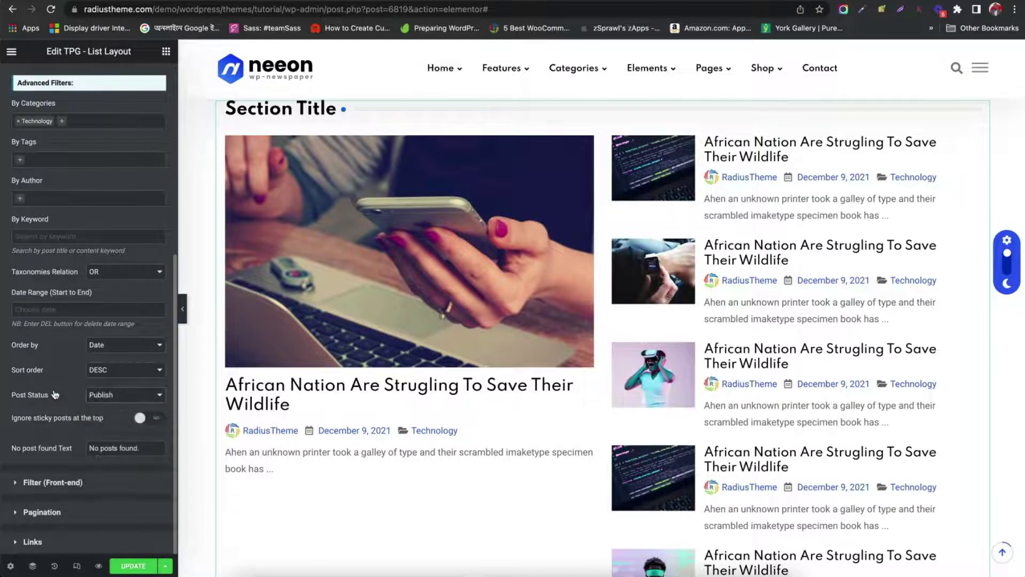
pyautogui.click(150, 418)
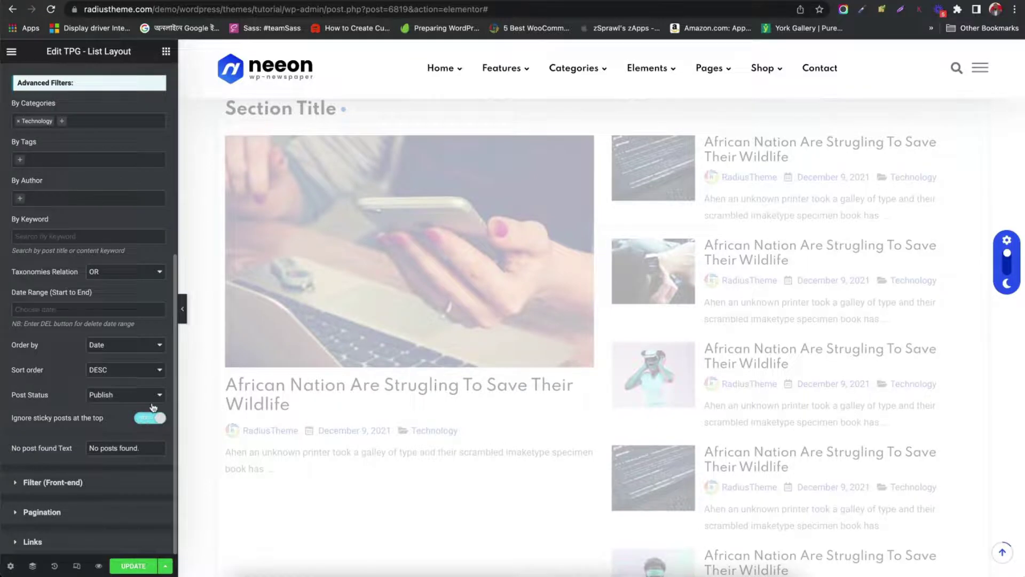
pyautogui.click(151, 419)
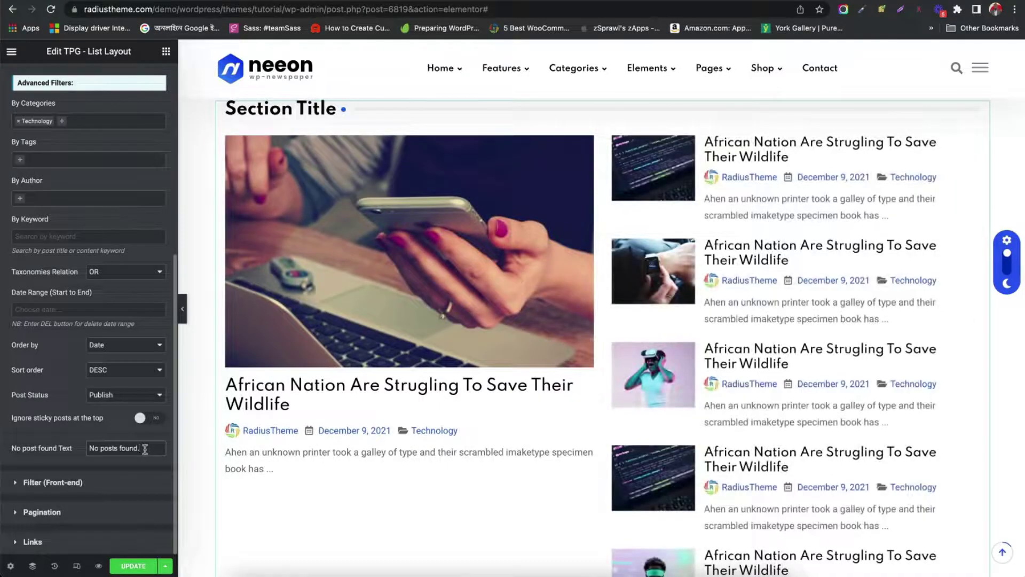
# Step: Turn on front-end pagination with 4 posts per page, giving page links 1, 2 and 3
pyautogui.click(60, 486)
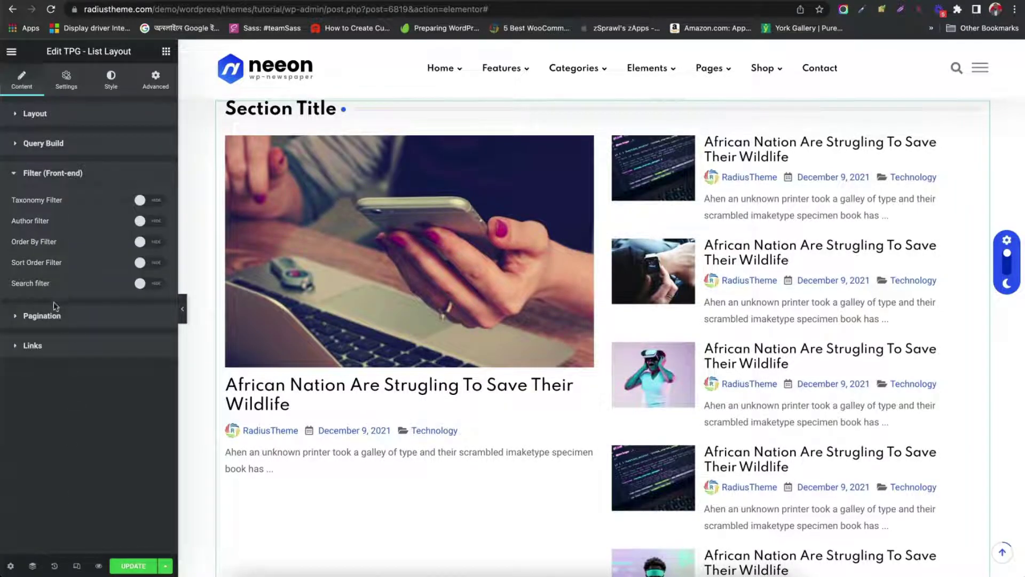
pyautogui.click(43, 316)
pyautogui.scroll(-3, 186, 308)
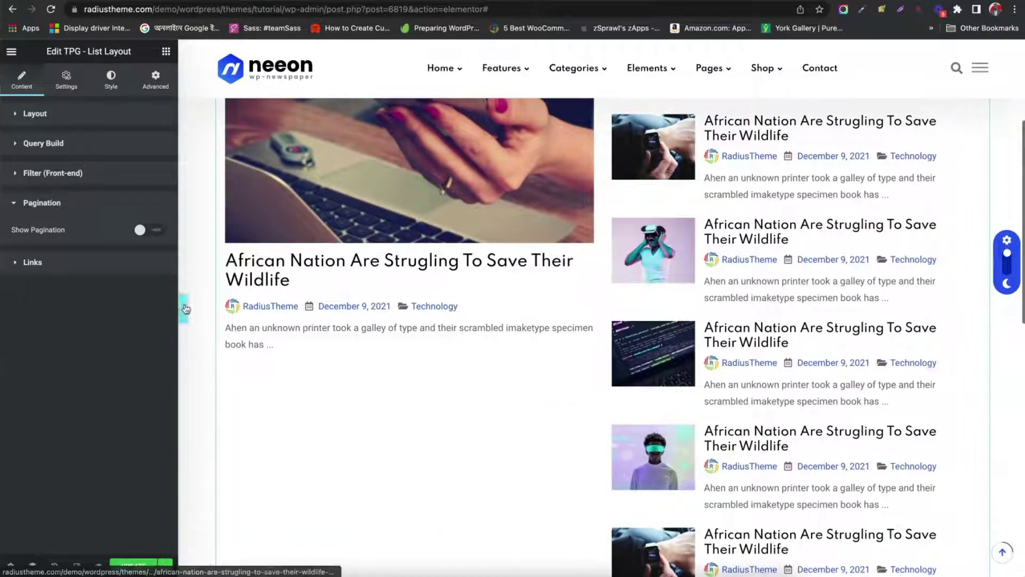
pyautogui.click(153, 234)
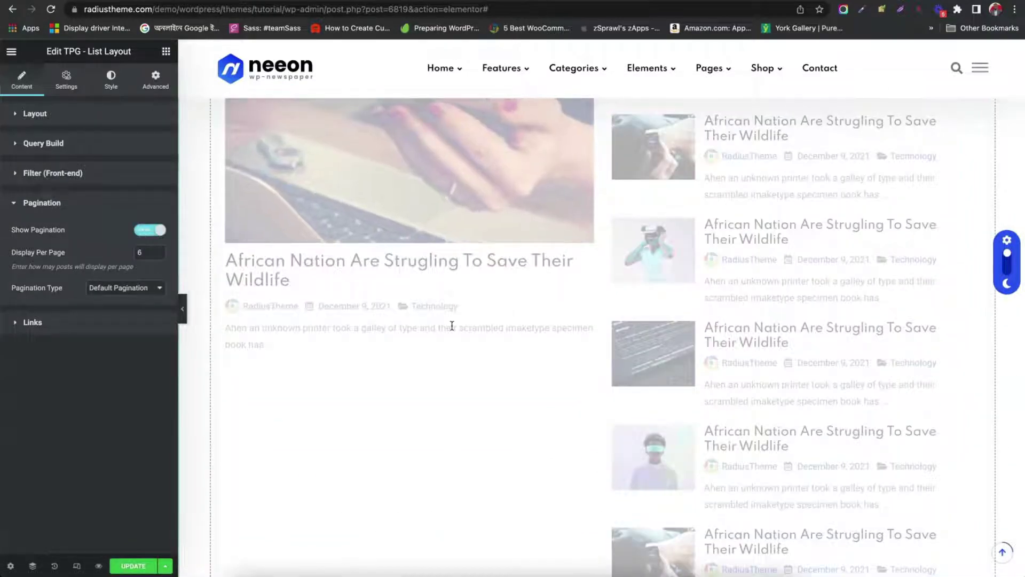
pyautogui.click(158, 255)
pyautogui.click(158, 255)
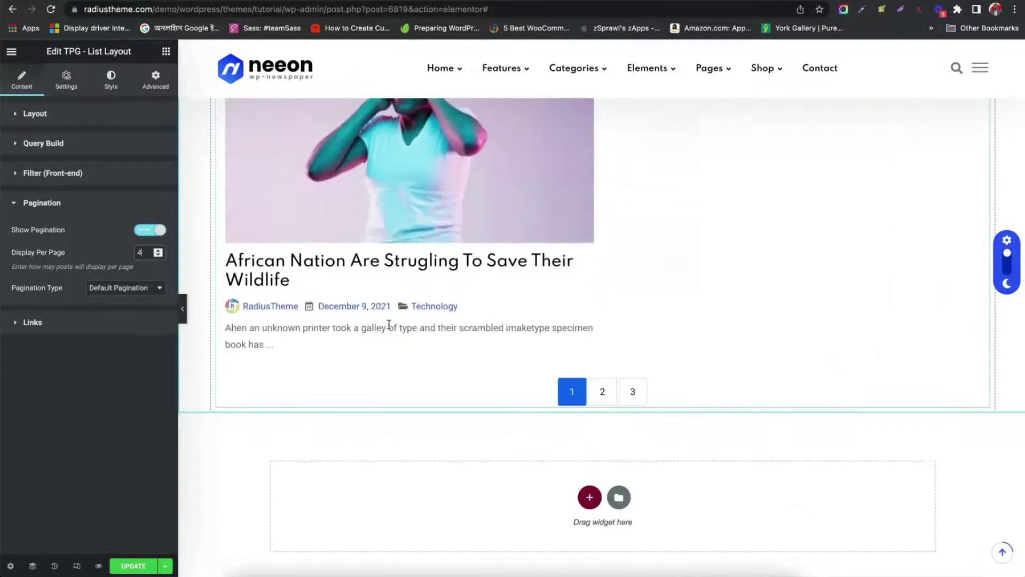
pyautogui.scroll(3, 389, 327)
pyautogui.scroll(-2, 389, 326)
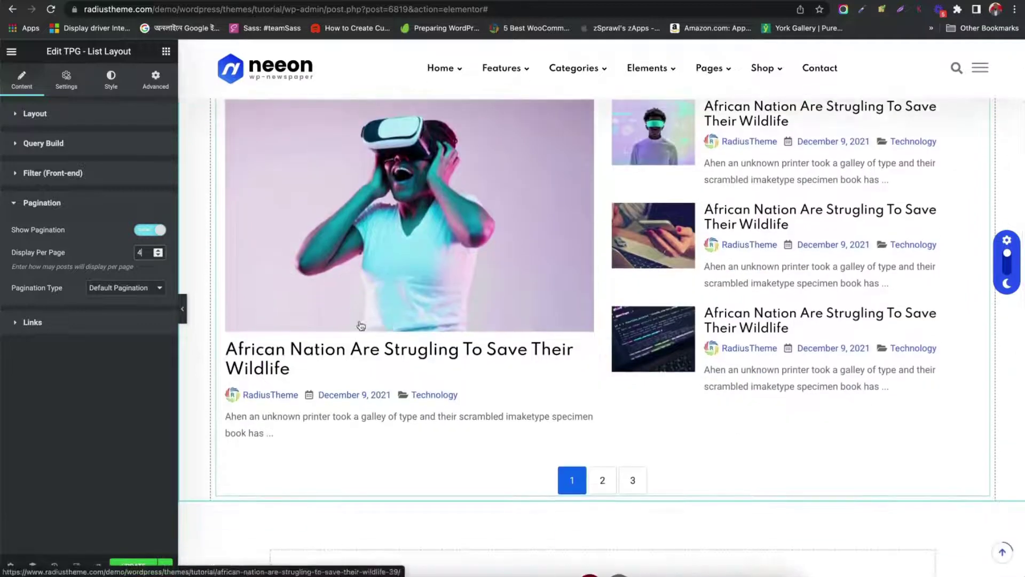
pyautogui.click(63, 92)
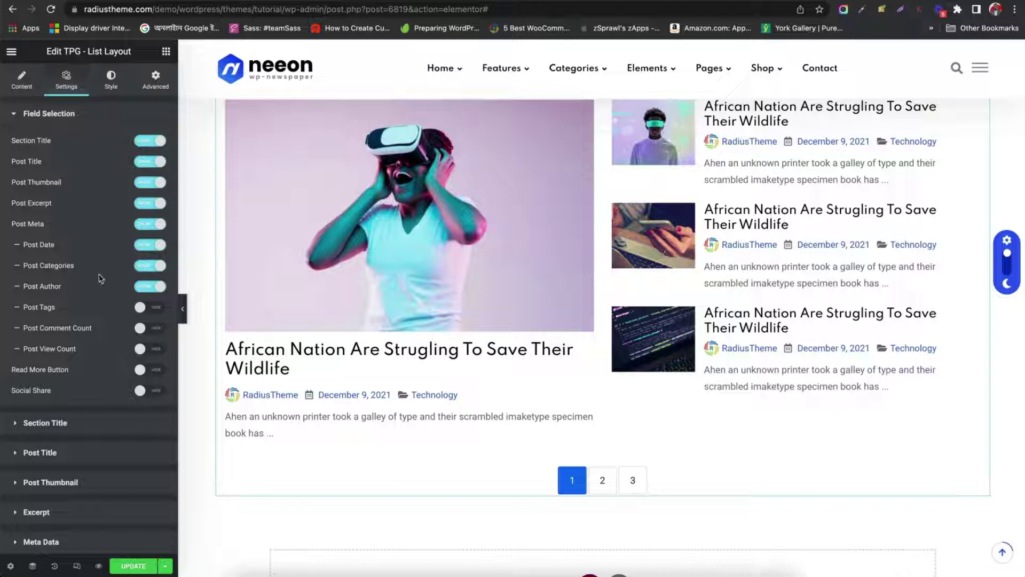
# Step: In Field Selection, hide post categories and show post view counts
pyautogui.click(155, 265)
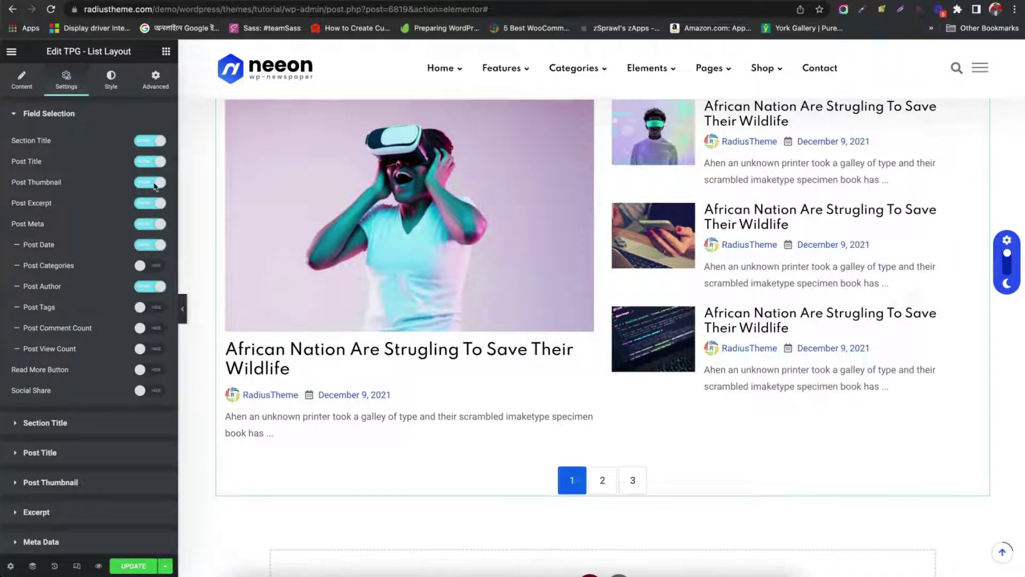
pyautogui.click(149, 349)
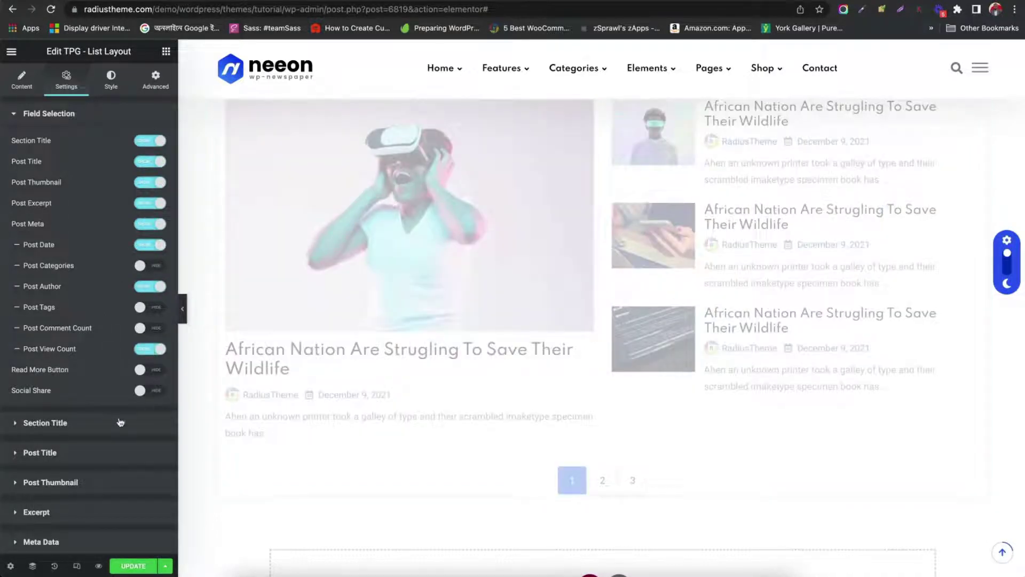
pyautogui.click(61, 426)
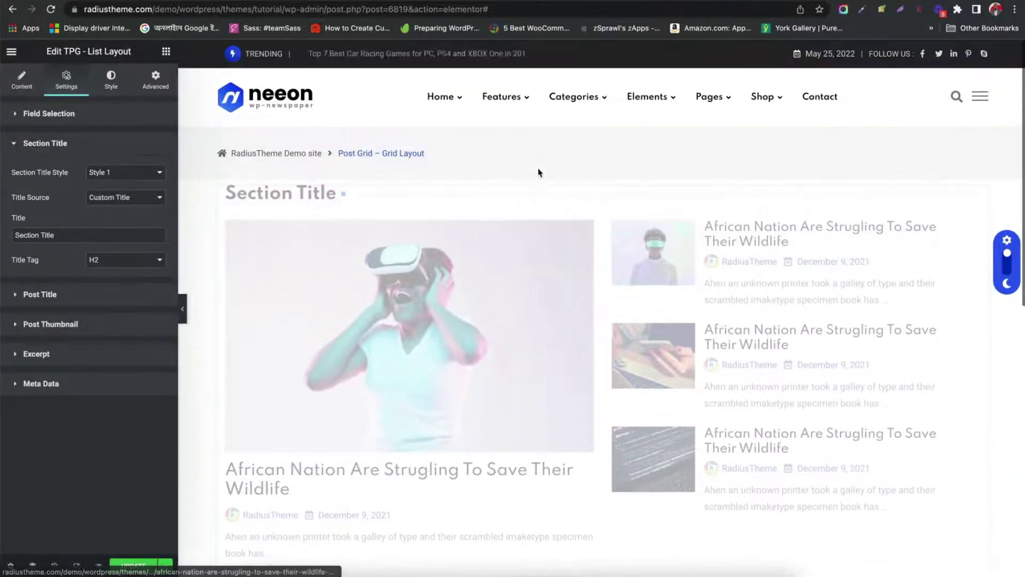
# Step: Set the section title to Style 3 reading 'Section Title est' as an H2 heading
pyautogui.click(116, 174)
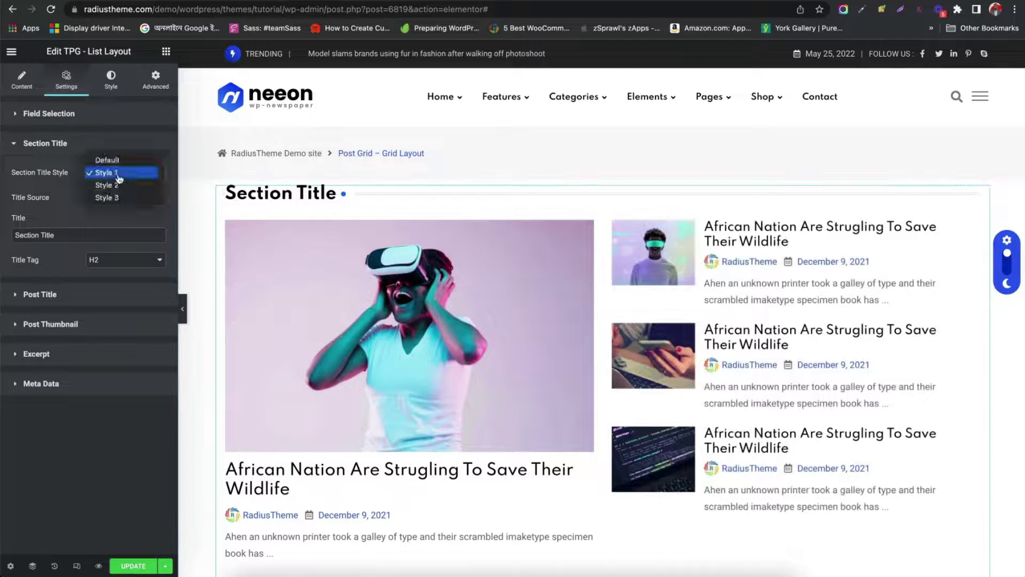
pyautogui.click(108, 198)
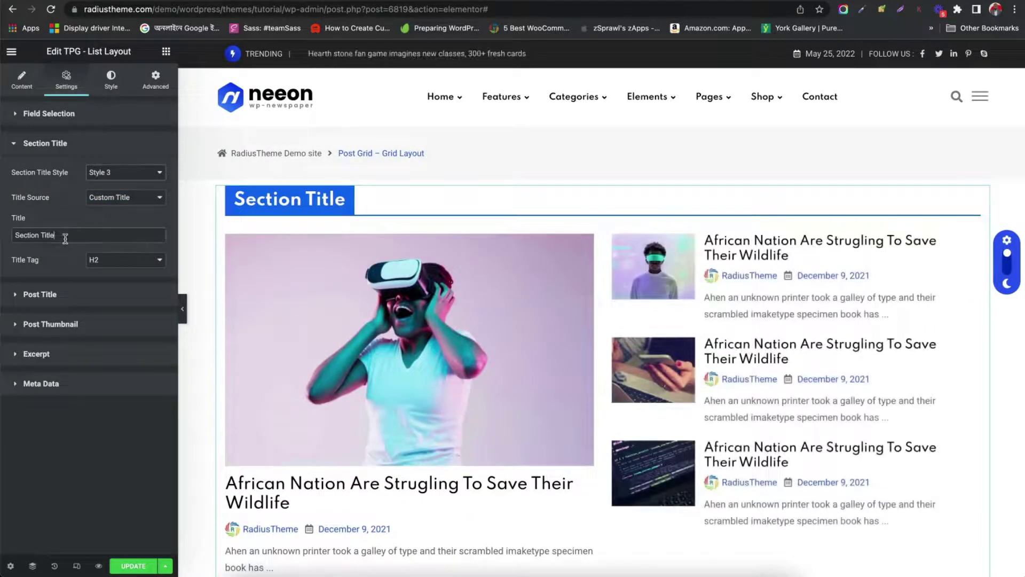
pyautogui.write('est')
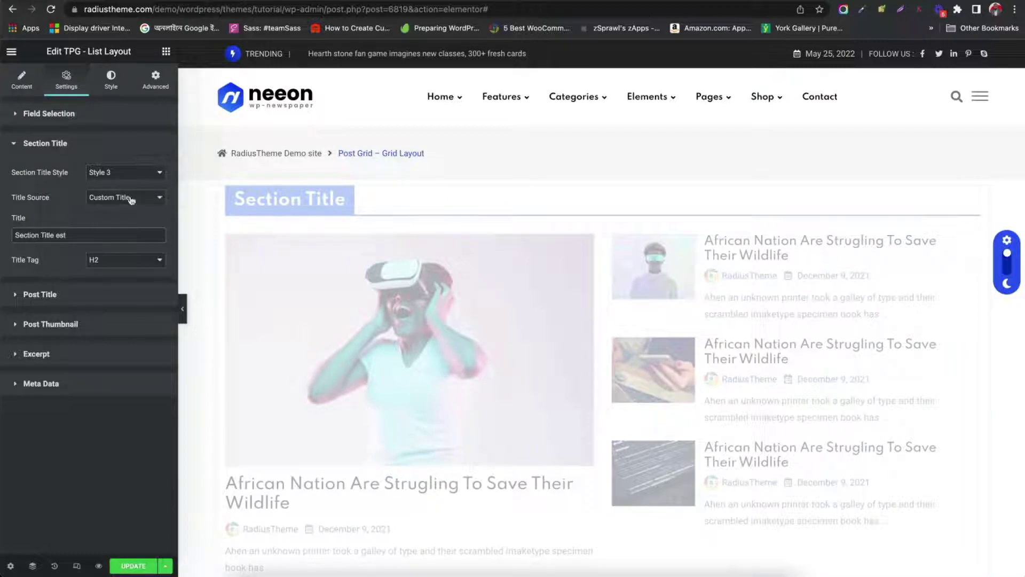
pyautogui.click(92, 260)
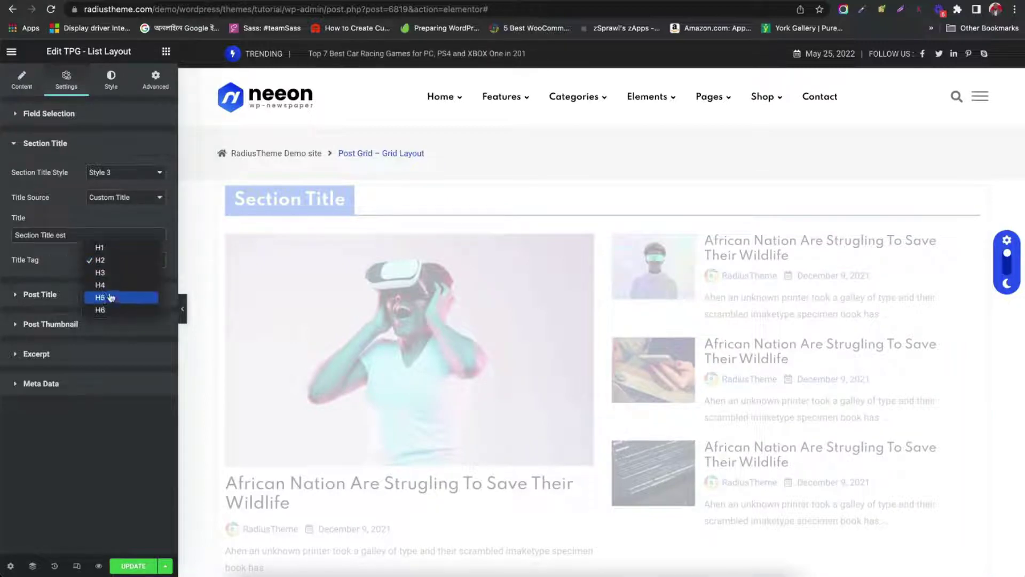
pyautogui.click(102, 272)
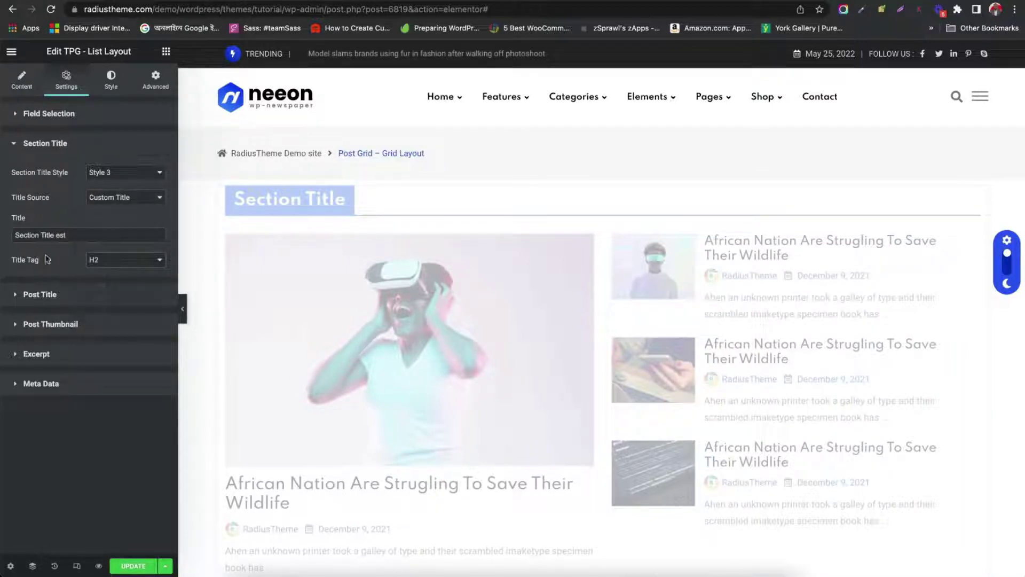
# Step: Limit post titles to 2 lines, leaving the hover underline unchanged
pyautogui.click(46, 294)
pyautogui.scroll(-2, 305, 315)
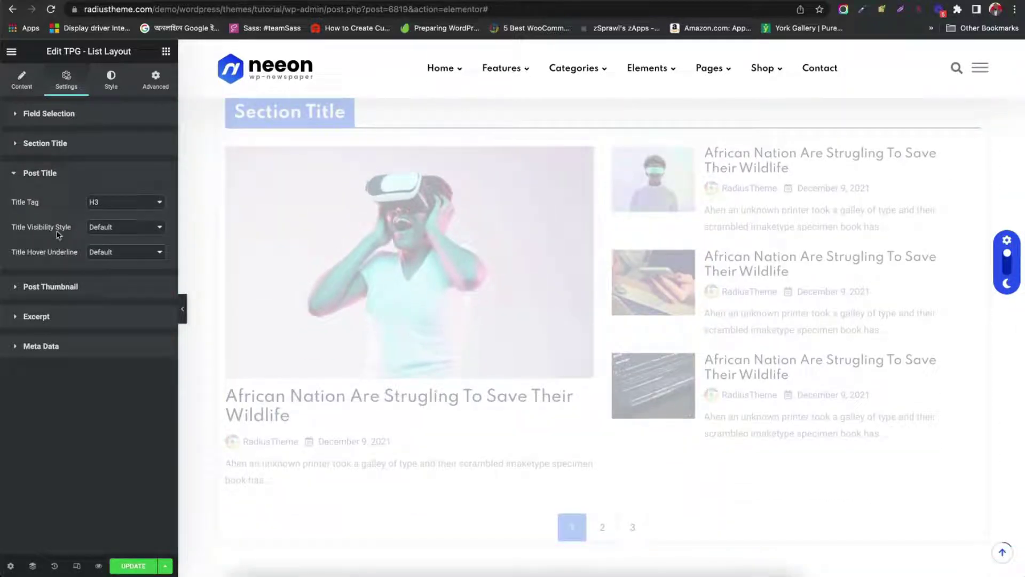
pyautogui.click(123, 227)
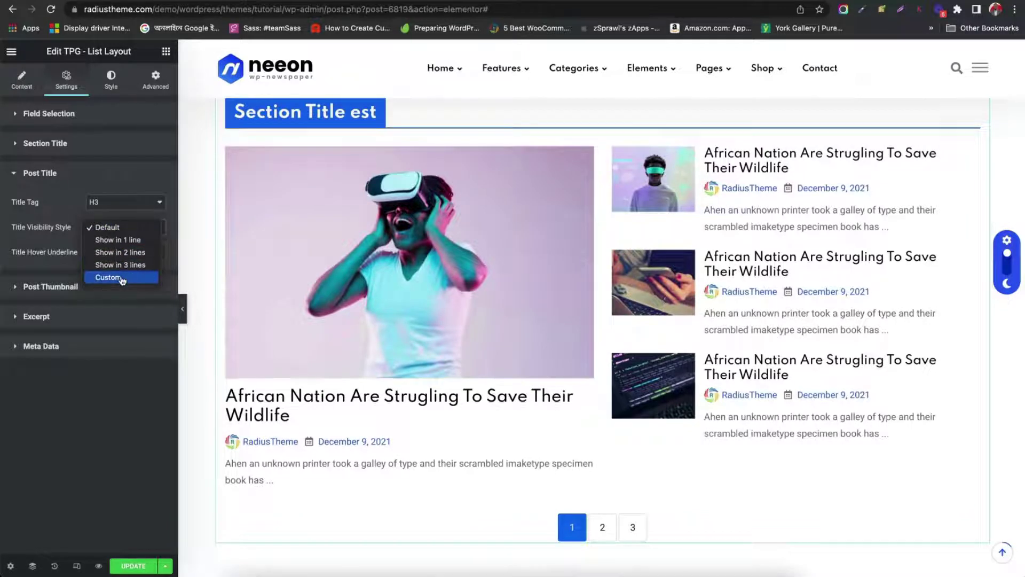
pyautogui.click(119, 277)
pyautogui.click(114, 228)
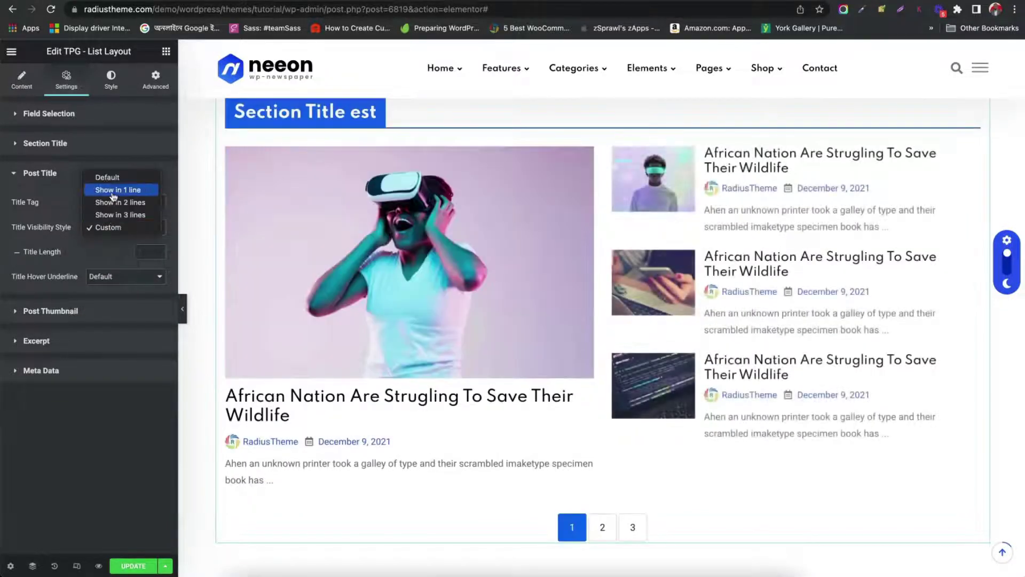
pyautogui.click(114, 203)
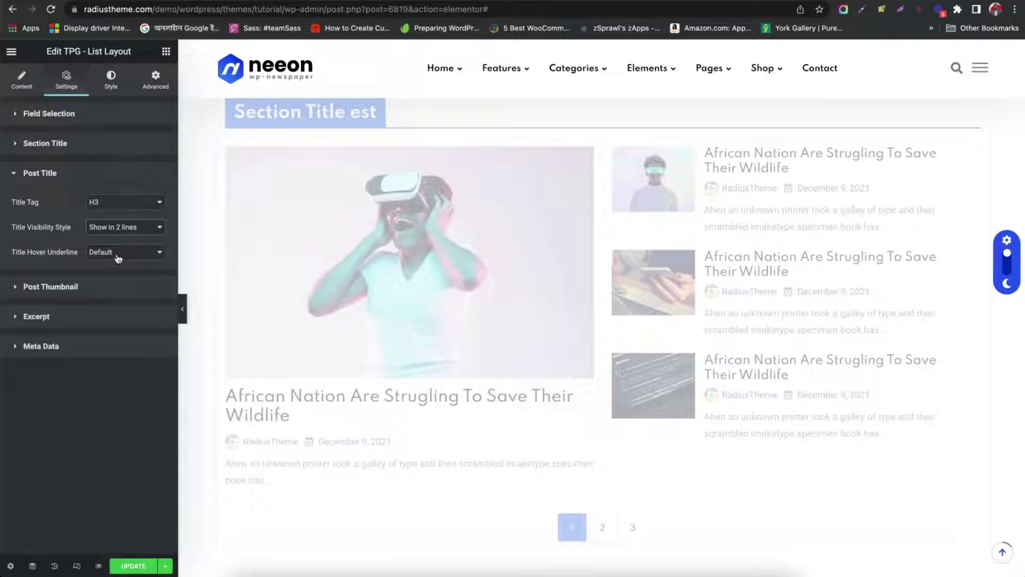
pyautogui.click(118, 256)
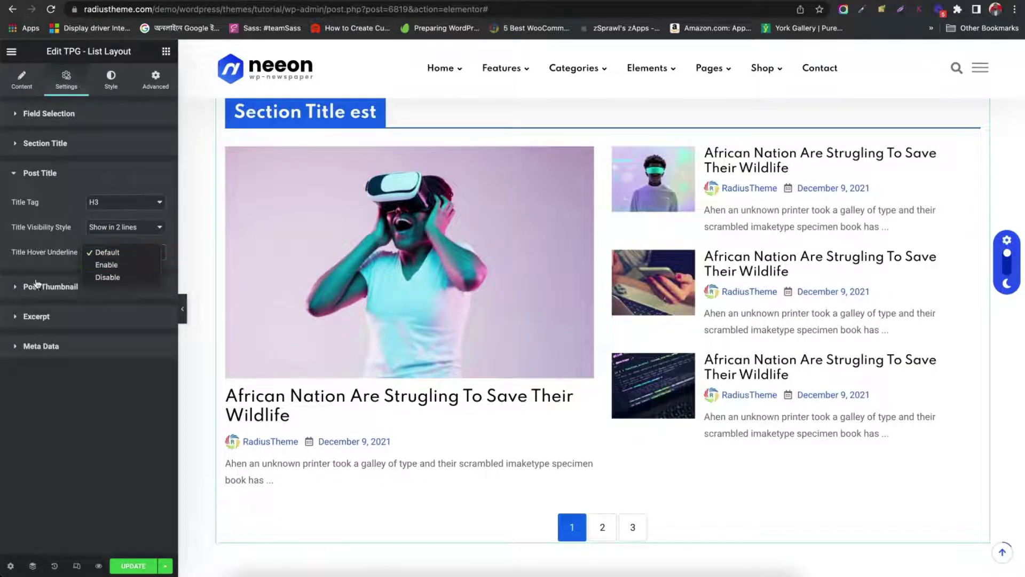
pyautogui.click(52, 289)
# Step: Keep the post thumbnail as Feature Image at Medium Large size
pyautogui.click(51, 289)
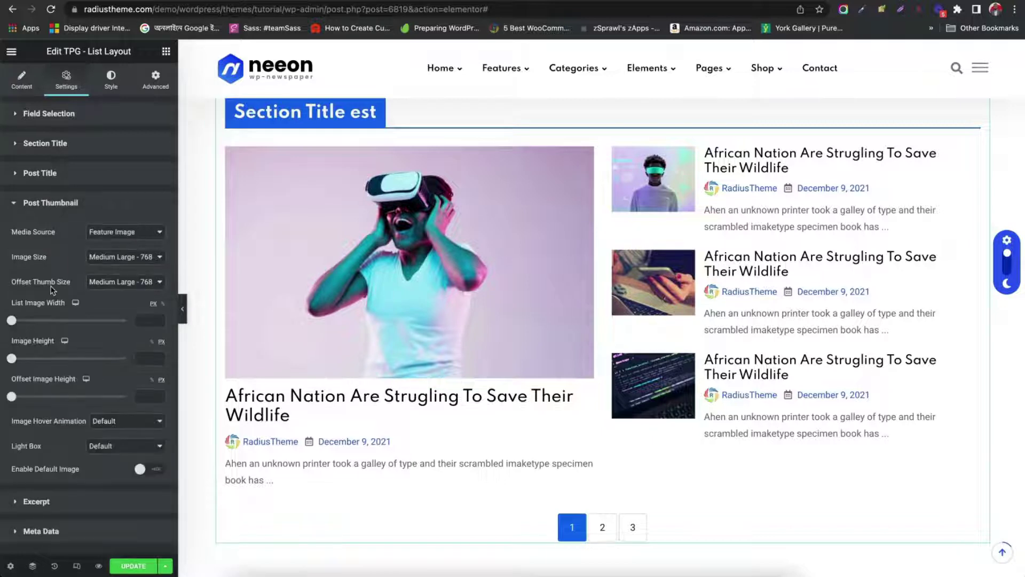
pyautogui.click(103, 231)
pyautogui.click(52, 257)
pyautogui.click(120, 258)
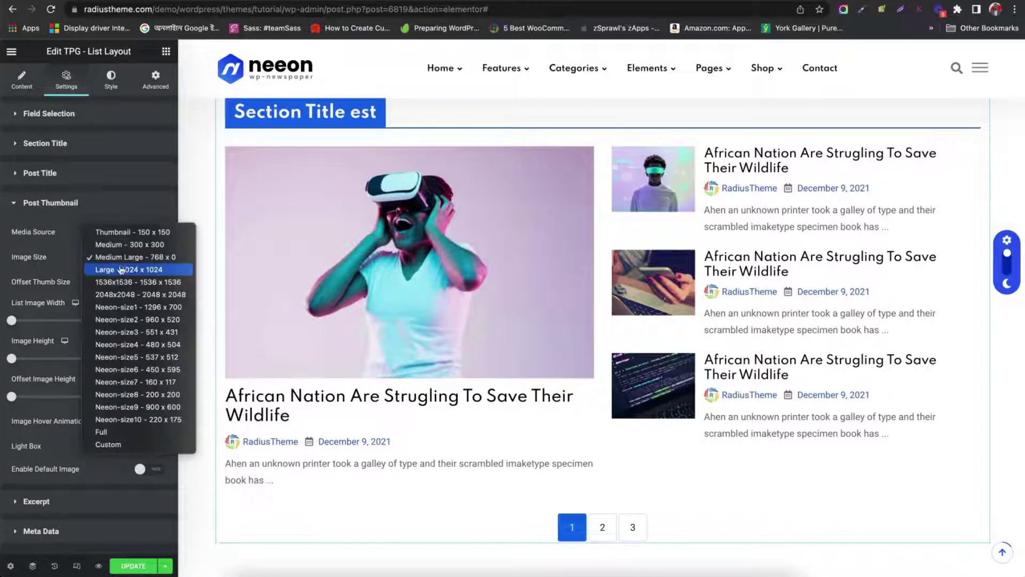
pyautogui.click(22, 284)
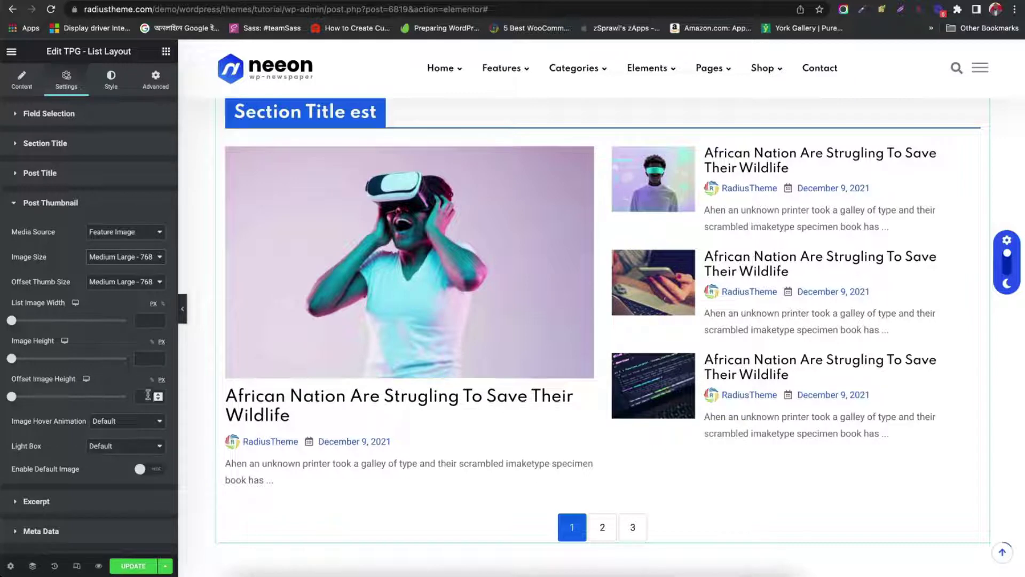
# Step: Keep Character excerpts and append 'mmm' to the expansion indicator dots
pyautogui.click(53, 500)
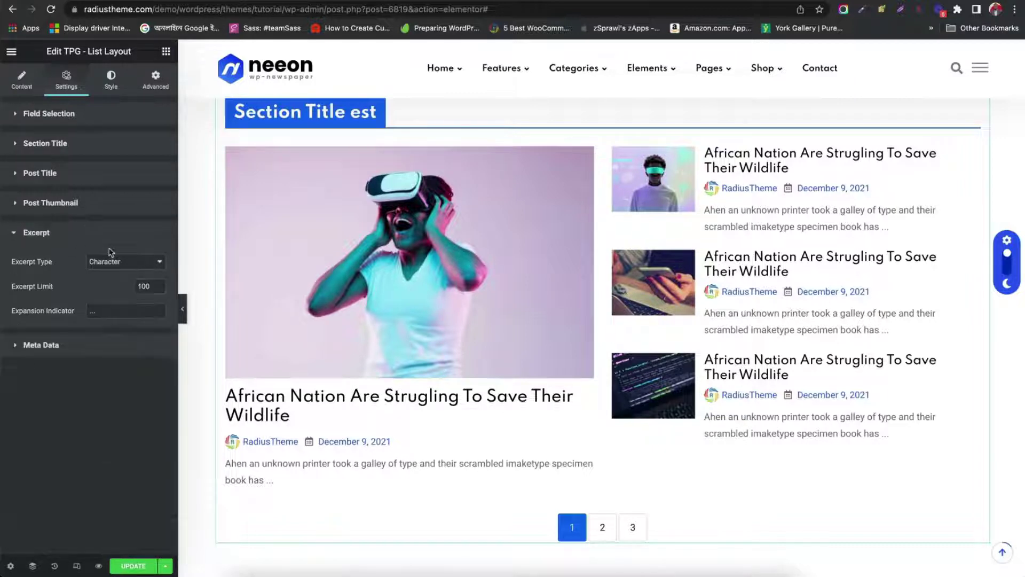
pyautogui.click(117, 262)
pyautogui.click(65, 286)
pyautogui.click(113, 313)
pyautogui.write('mmm')
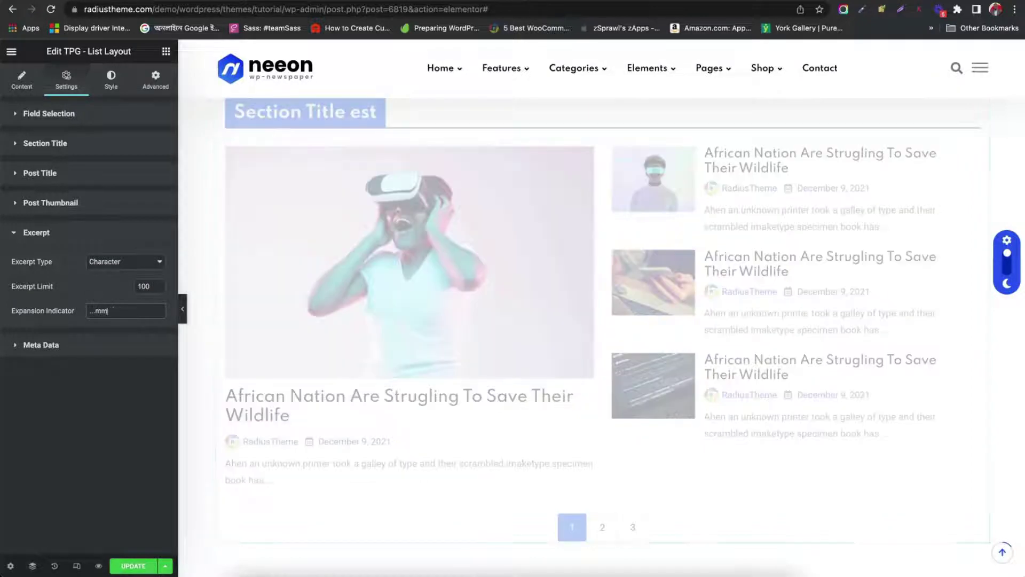
# Step: Keep meta at Default position, hide meta icons and author image, and use a pipe separator
pyautogui.click(48, 346)
pyautogui.scroll(-3, 47, 248)
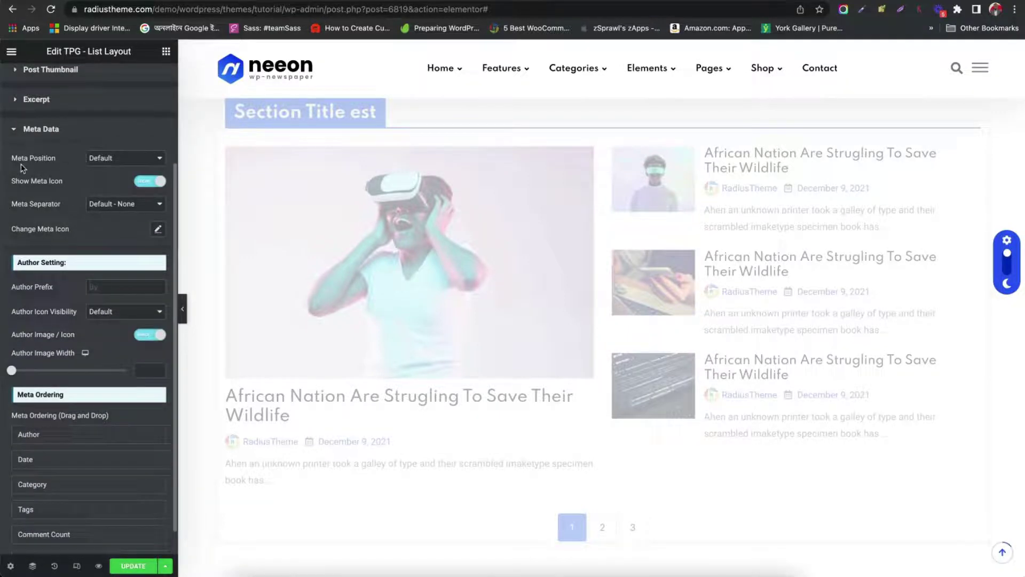
pyautogui.click(105, 158)
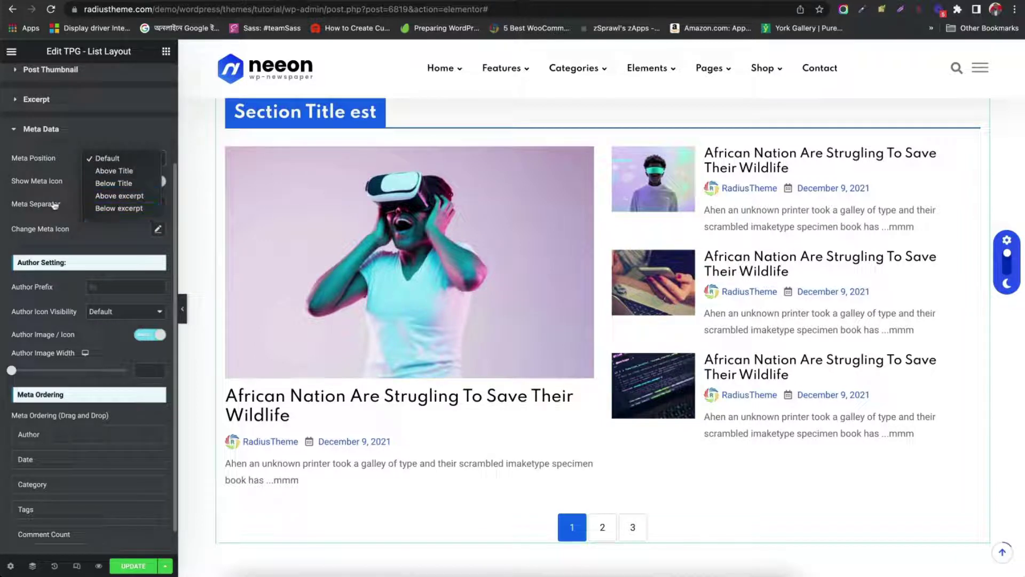
pyautogui.click(62, 199)
pyautogui.click(150, 182)
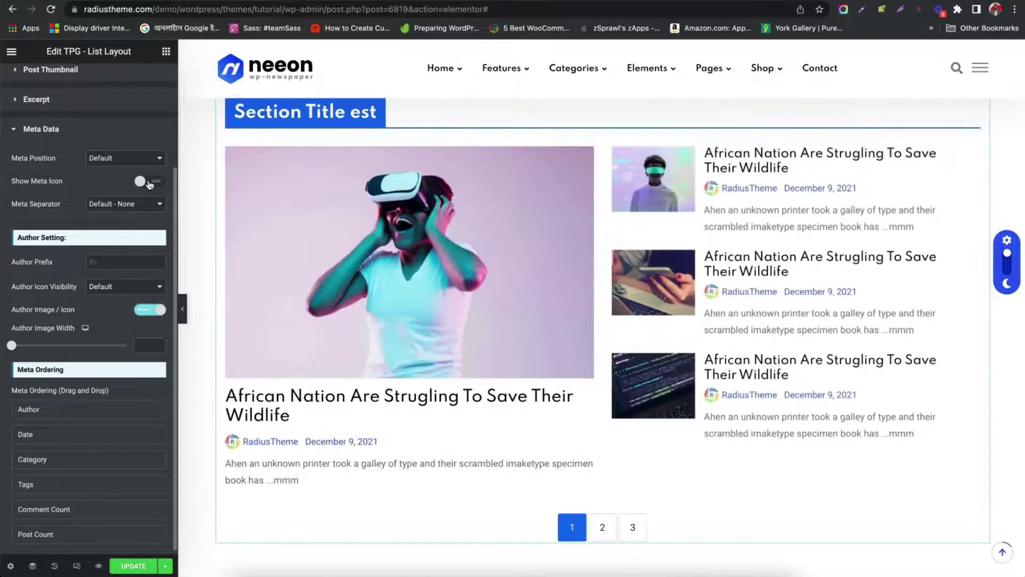
pyautogui.click(152, 309)
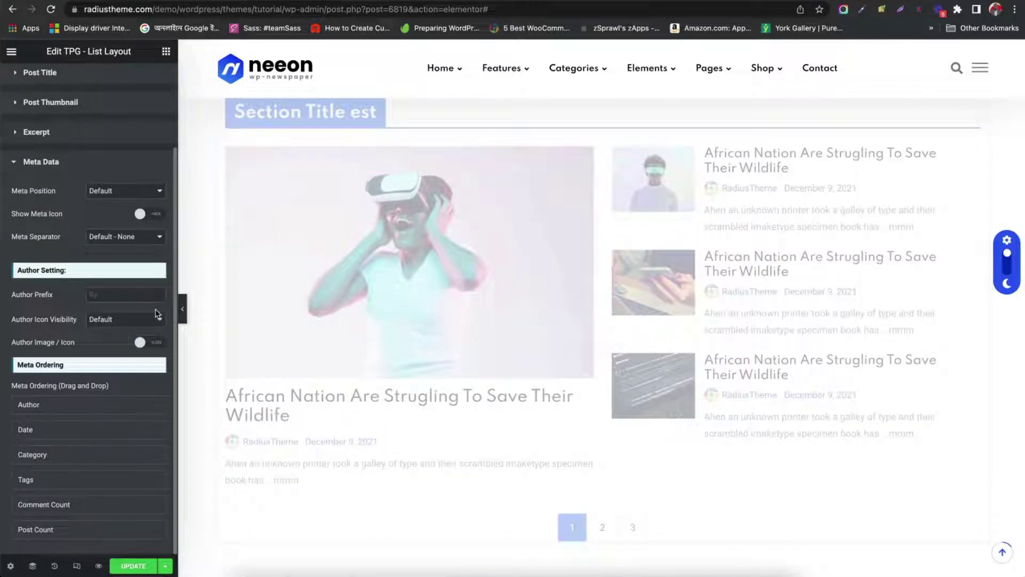
pyautogui.click(120, 237)
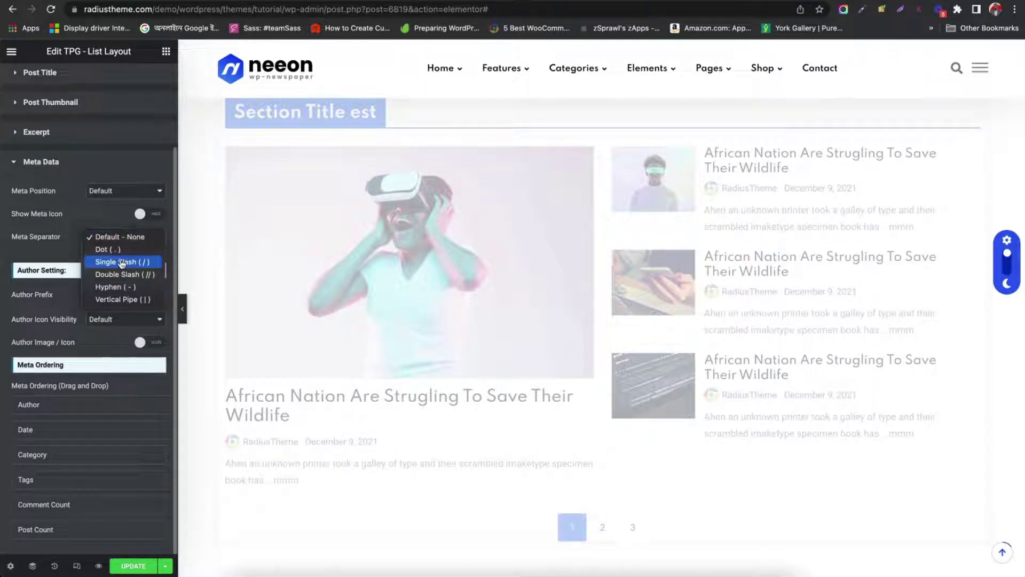
pyautogui.click(123, 299)
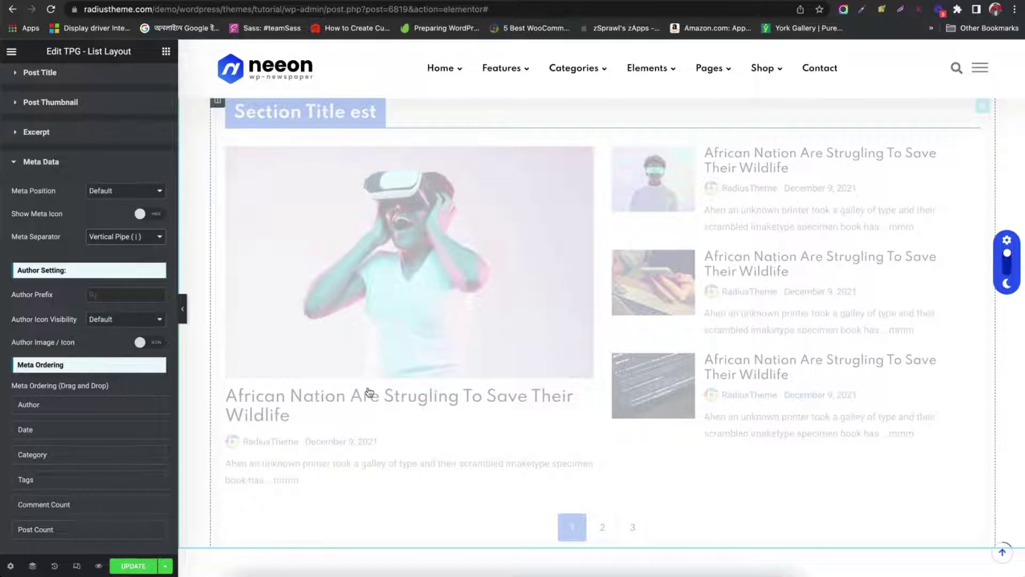
# Step: Add the author prefix 'By', move Date above Author, and save the page
pyautogui.scroll(-2, 368, 392)
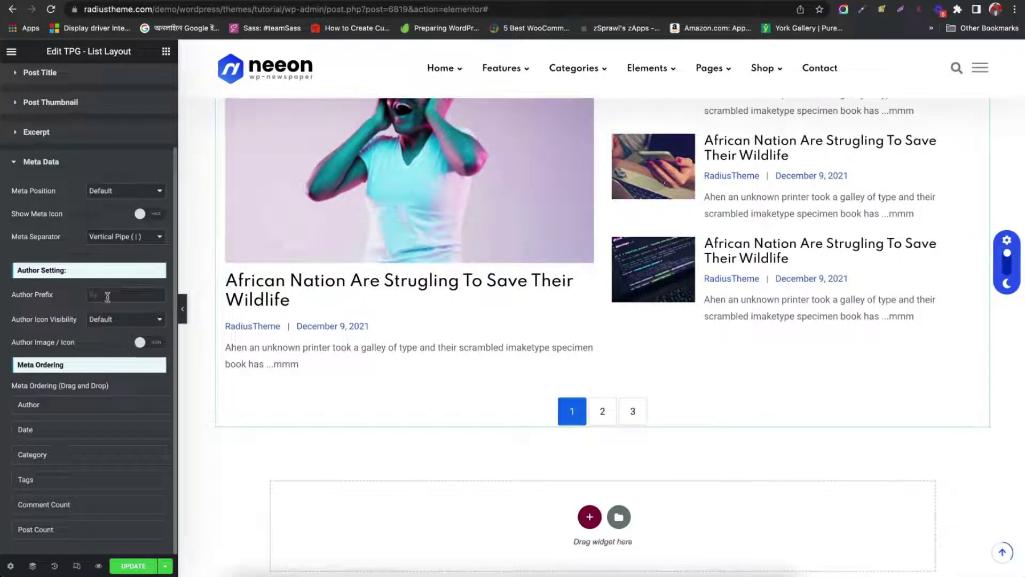
pyautogui.write('By')
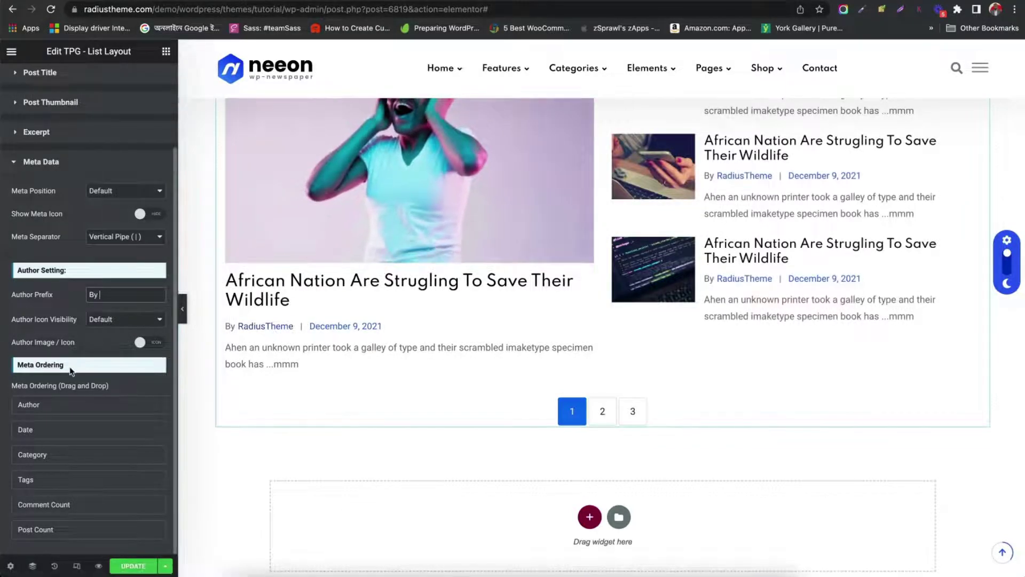
pyautogui.moveTo(52, 437); pyautogui.dragTo(53, 404)
pyautogui.click(137, 564)
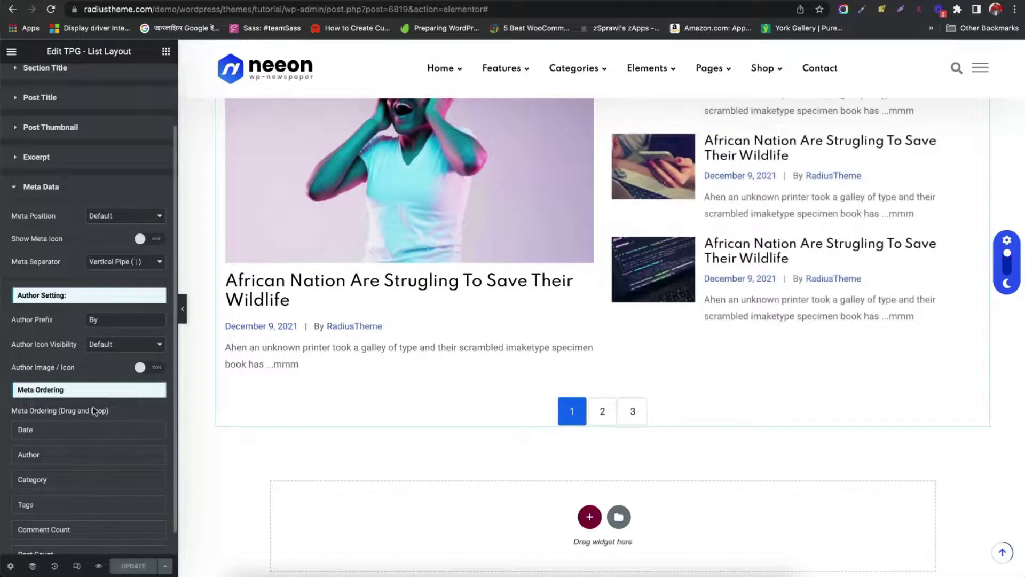
# Step: In the Style tab, check Section Title typography, then expand the Post Title style section
pyautogui.scroll(2, 93, 411)
pyautogui.click(111, 79)
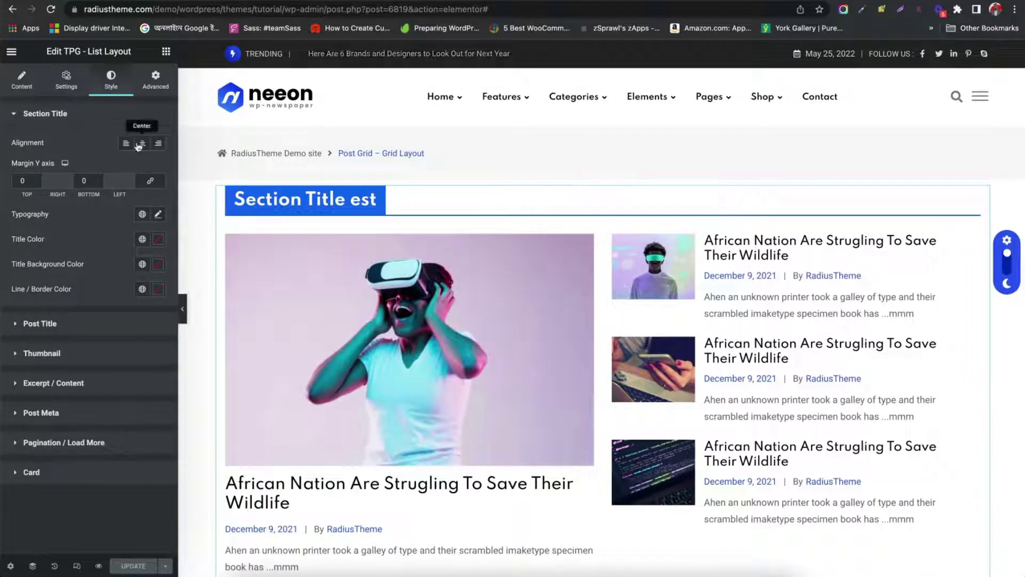
pyautogui.click(157, 214)
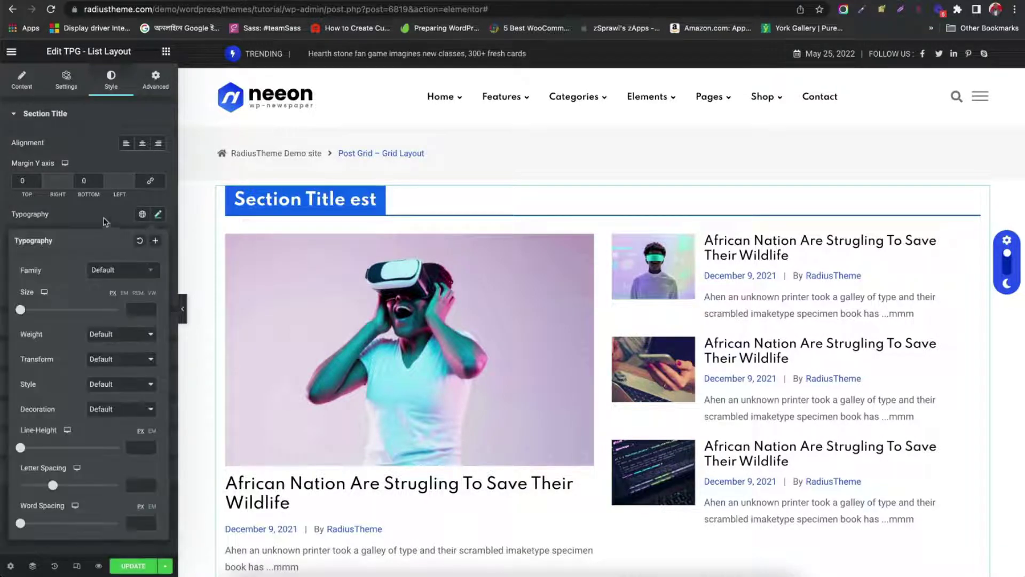
pyautogui.click(157, 214)
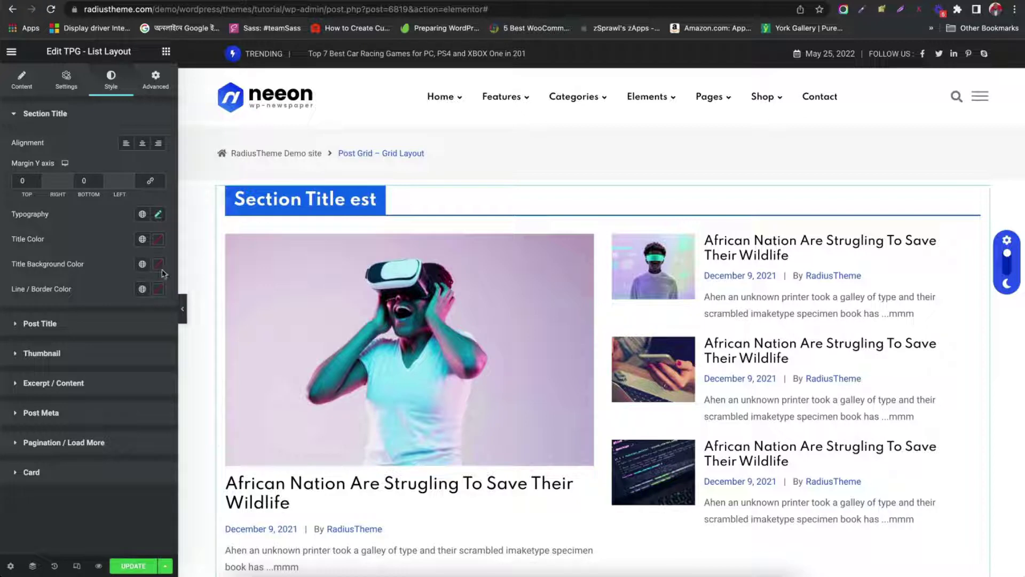
pyautogui.click(32, 321)
pyautogui.scroll(-3, 238, 348)
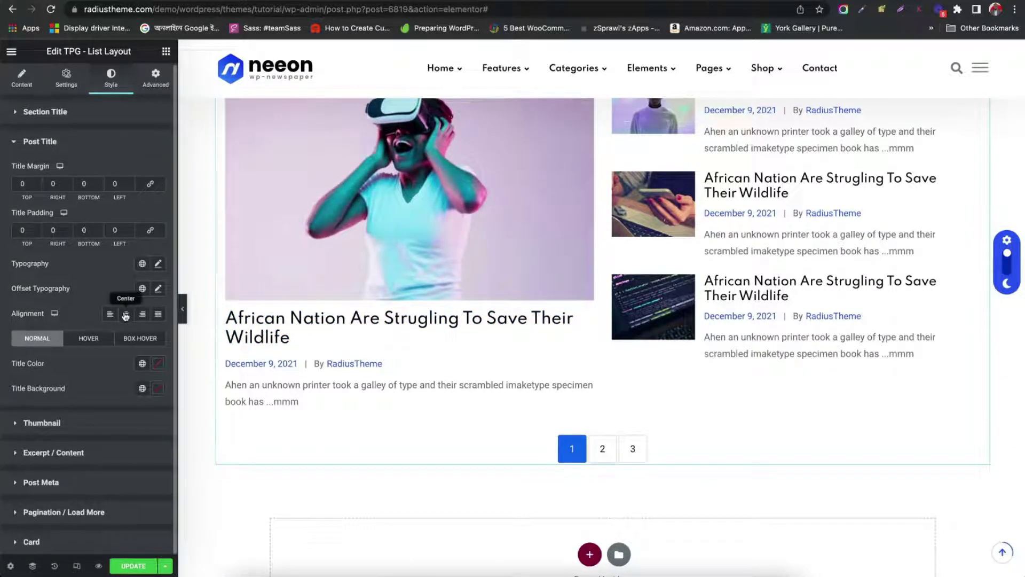
# Step: Give thumbnails a linked border radius of 6 and 100% image width
pyautogui.click(74, 427)
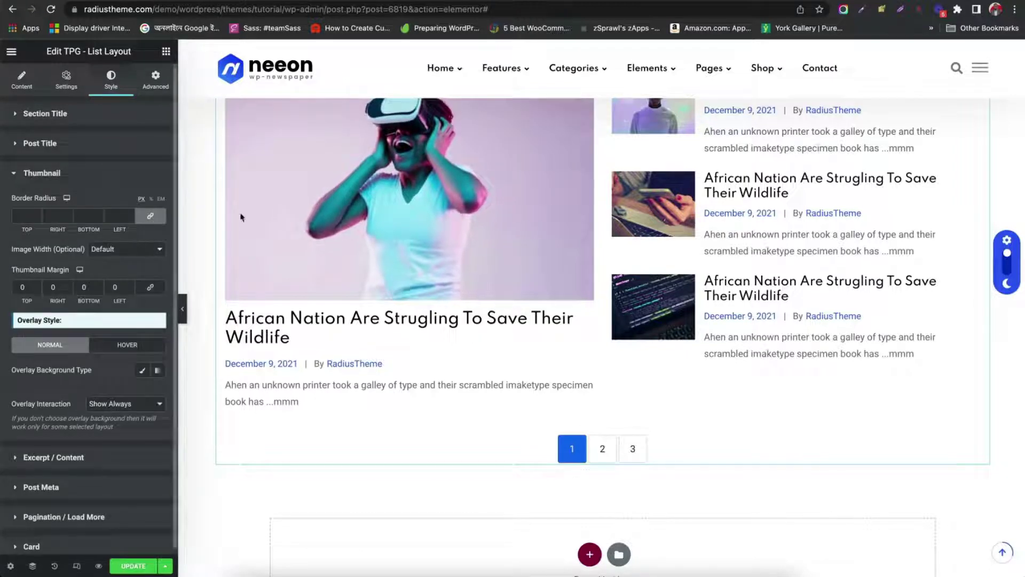
pyautogui.scroll(5, 241, 217)
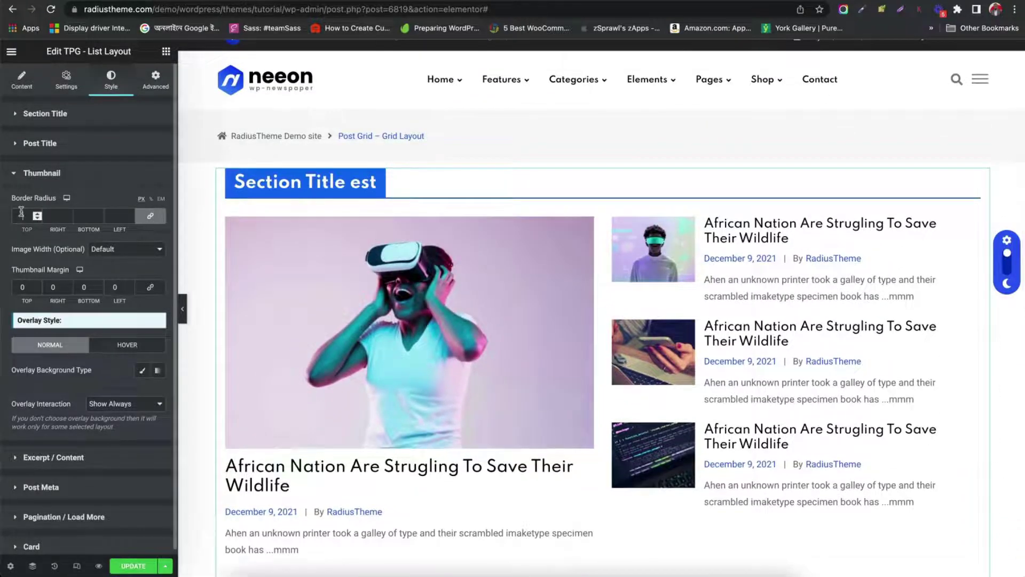
pyautogui.click(22, 214)
pyautogui.write('6')
pyautogui.click(102, 249)
pyautogui.click(109, 263)
# Step: Check the thumbnail Overlay Hover settings and expand the Excerpt / Content style section
pyautogui.scroll(-1, 64, 289)
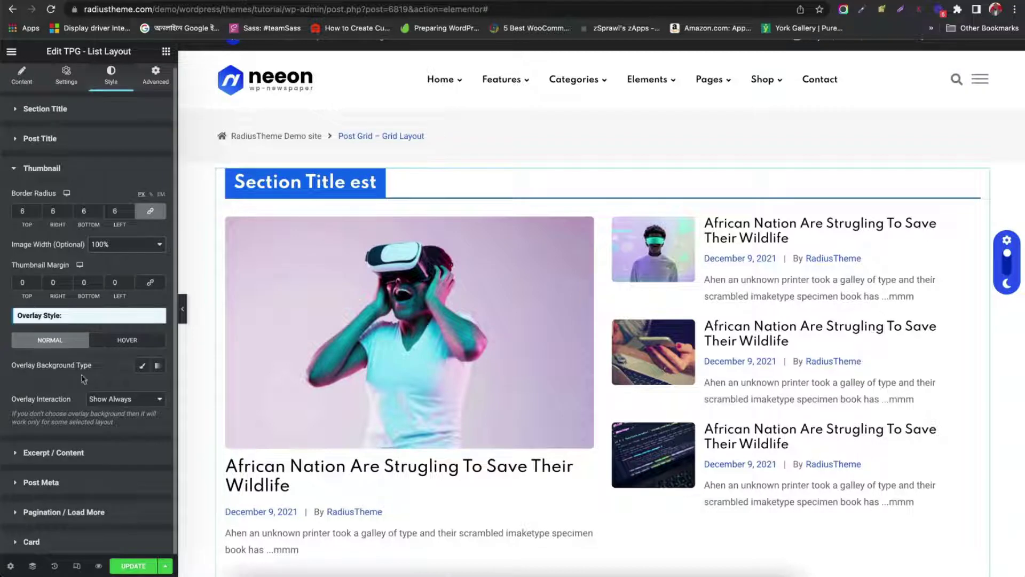
pyautogui.click(128, 339)
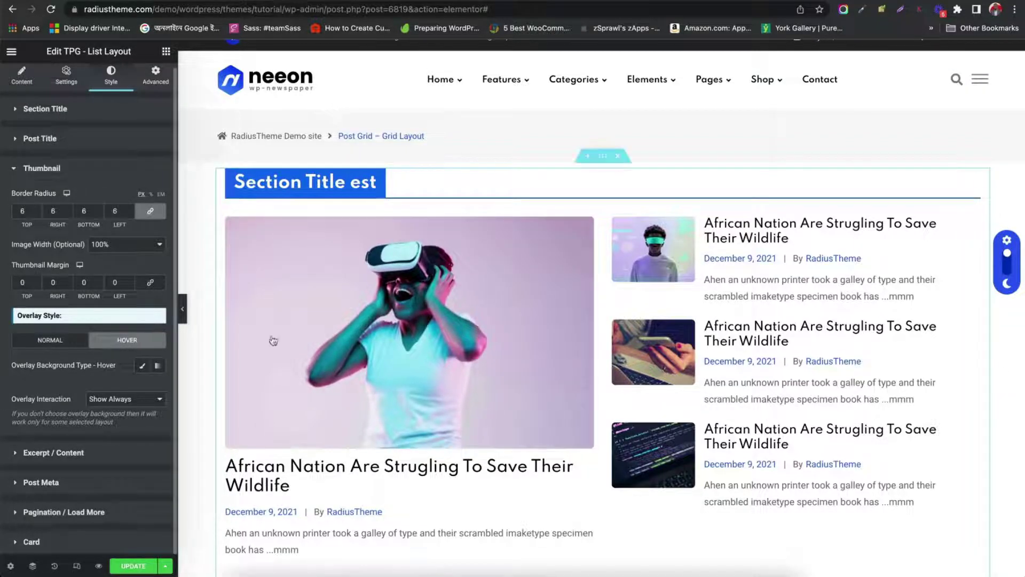
pyautogui.scroll(-5, 273, 340)
pyautogui.click(87, 453)
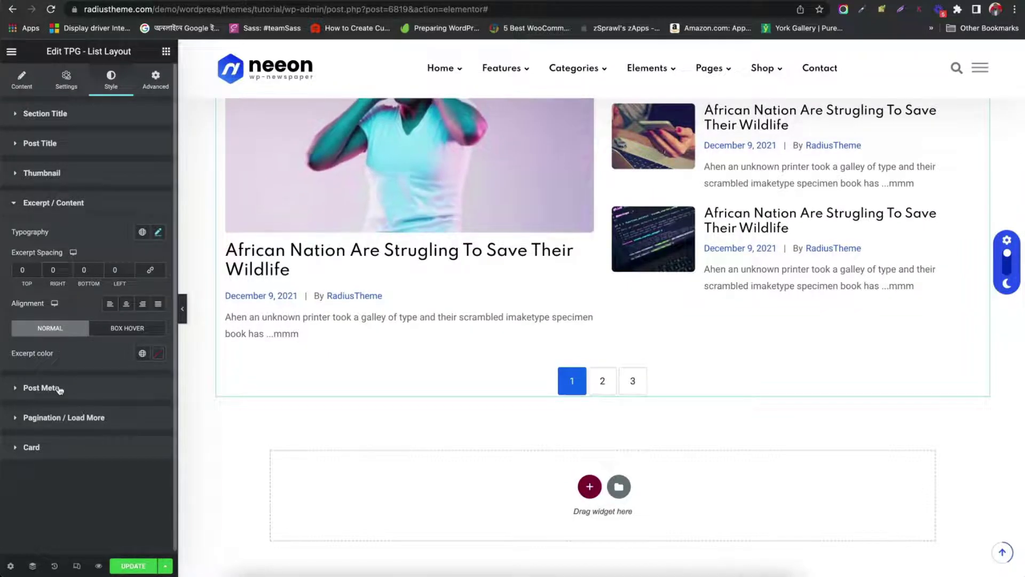
# Step: Review the Post Meta style settings, including its Hover and Box Hover colours
pyautogui.click(59, 389)
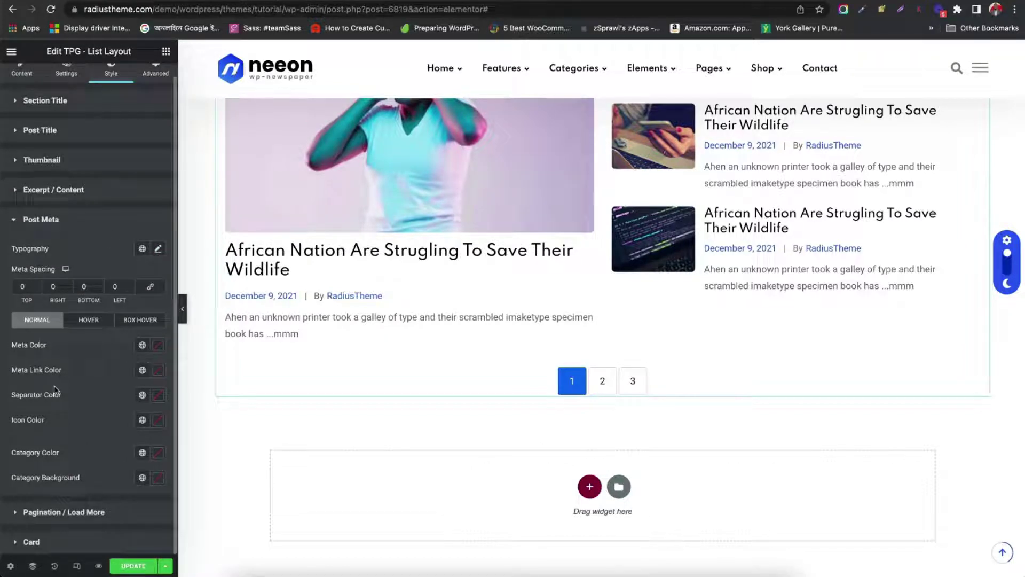
pyautogui.click(89, 318)
pyautogui.click(143, 333)
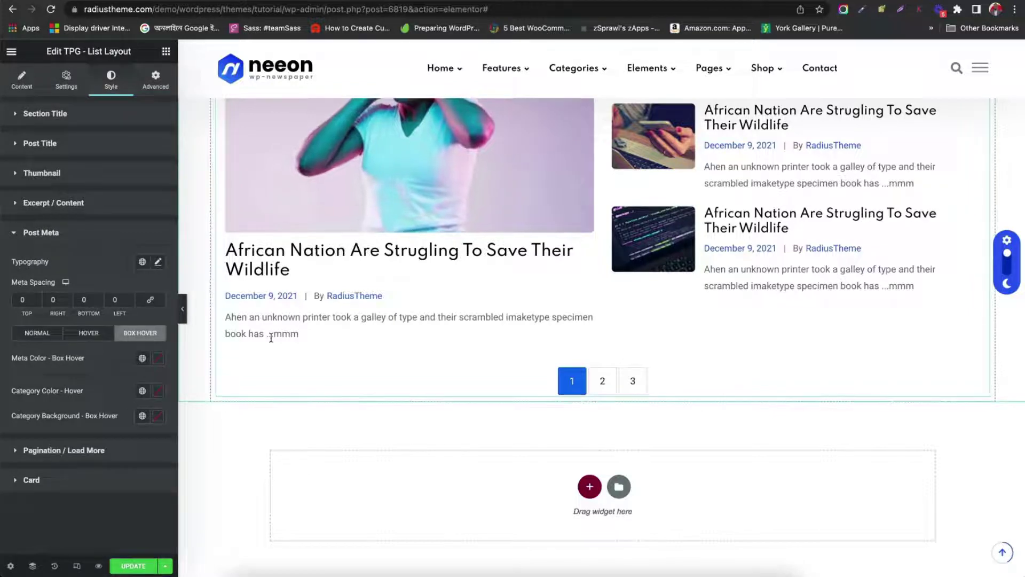
# Step: Check the Pagination / Load More style settings, then save the page with Update
pyautogui.scroll(-3, 272, 338)
pyautogui.click(92, 450)
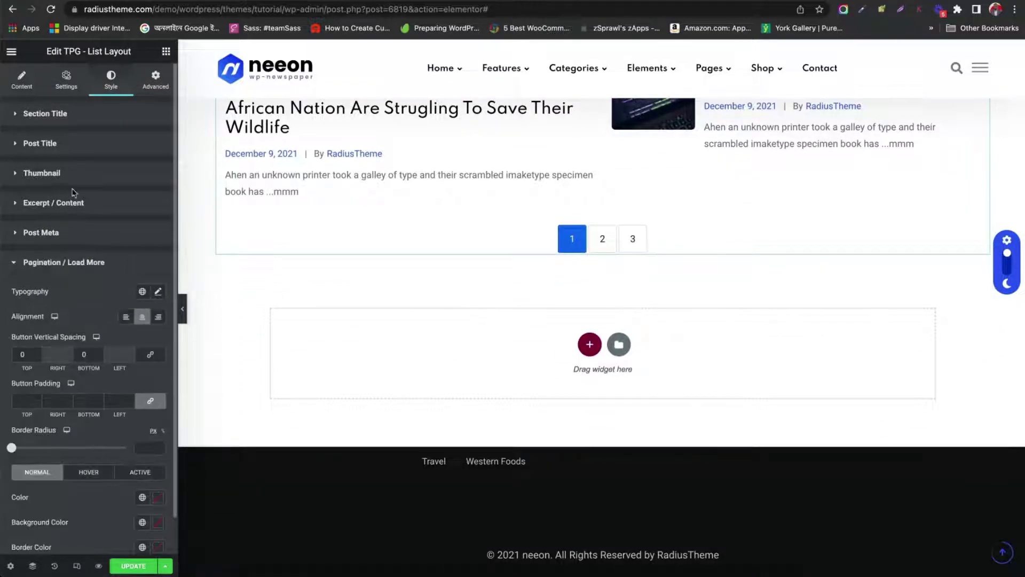
pyautogui.scroll(-1, 73, 299)
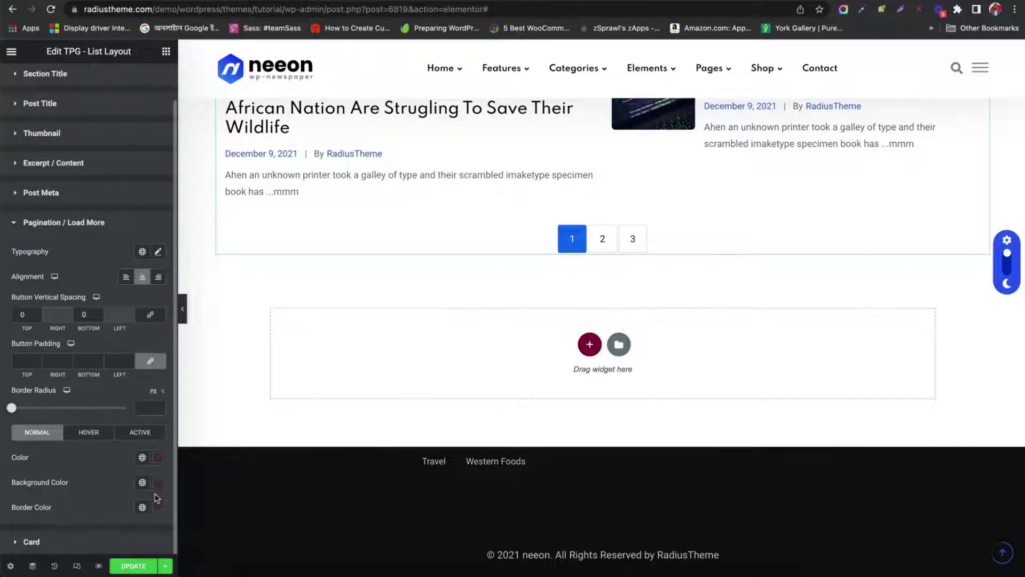
pyautogui.scroll(1, 140, 468)
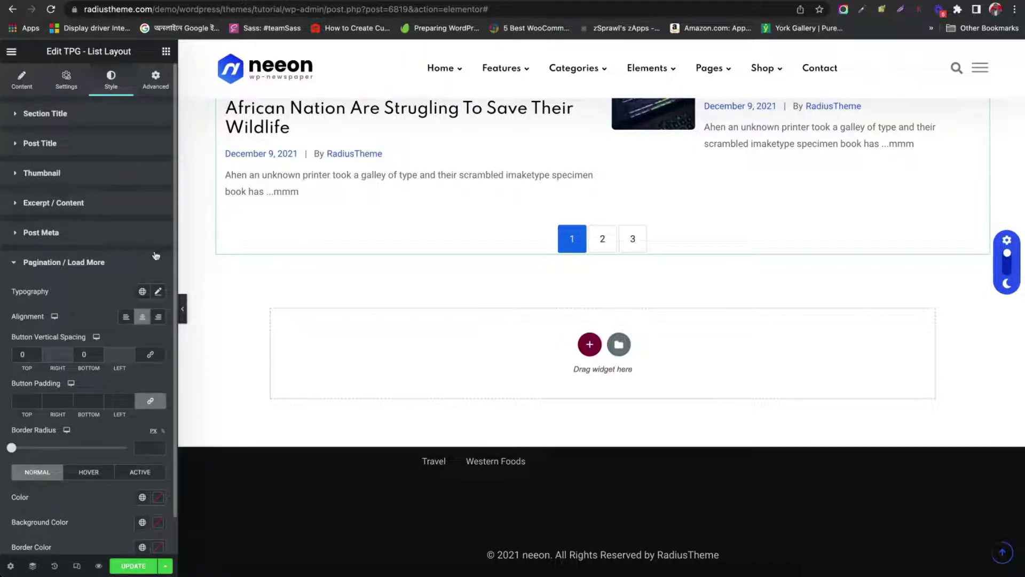
pyautogui.click(128, 569)
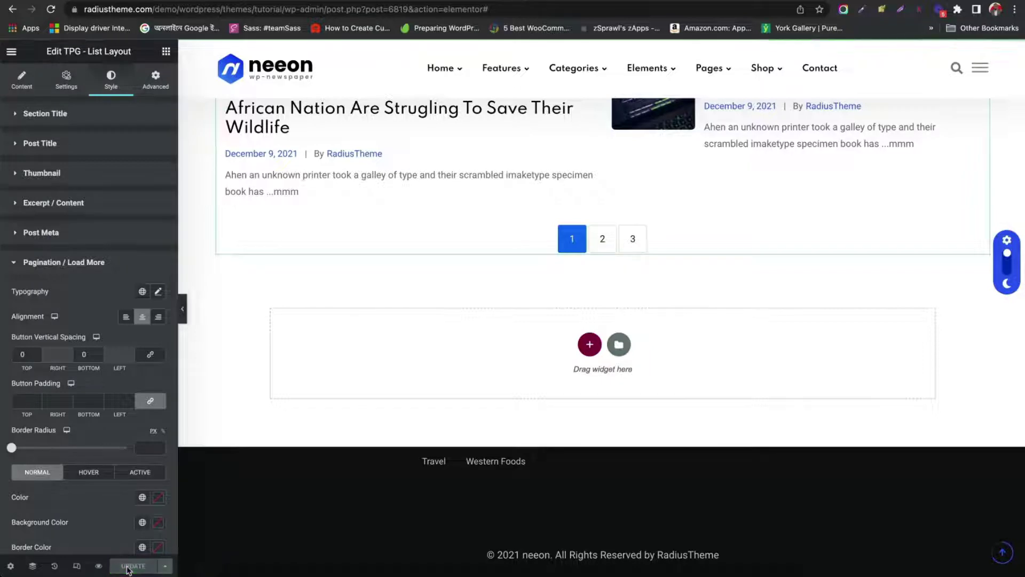
# Step: Preview the page on the front end and scroll through the post list
pyautogui.click(98, 568)
pyautogui.scroll(-3, 401, 257)
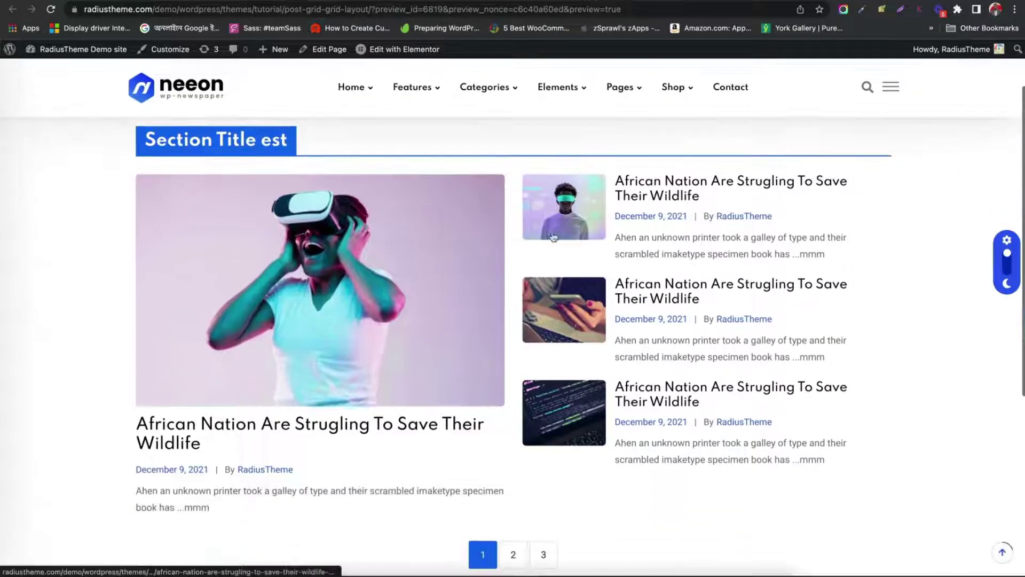
pyautogui.scroll(-2, 431, 322)
pyautogui.scroll(1, 432, 322)
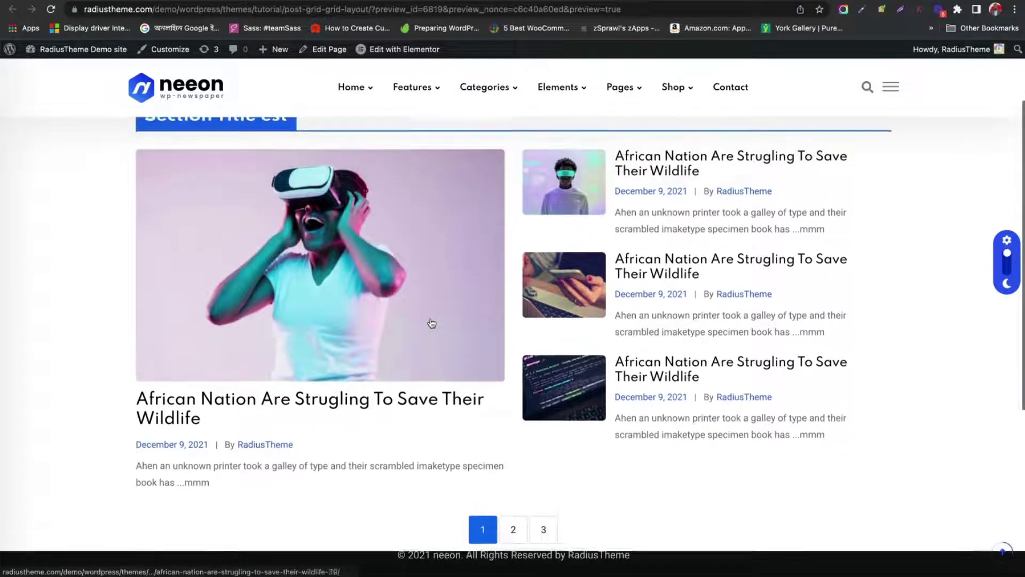
pyautogui.scroll(-2, 491, 408)
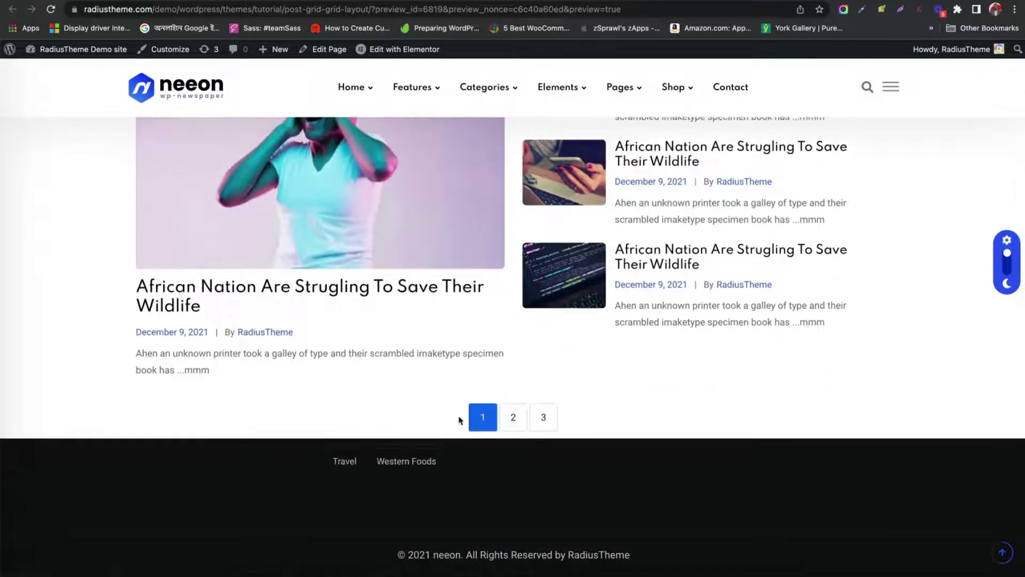
pyautogui.scroll(2, 567, 187)
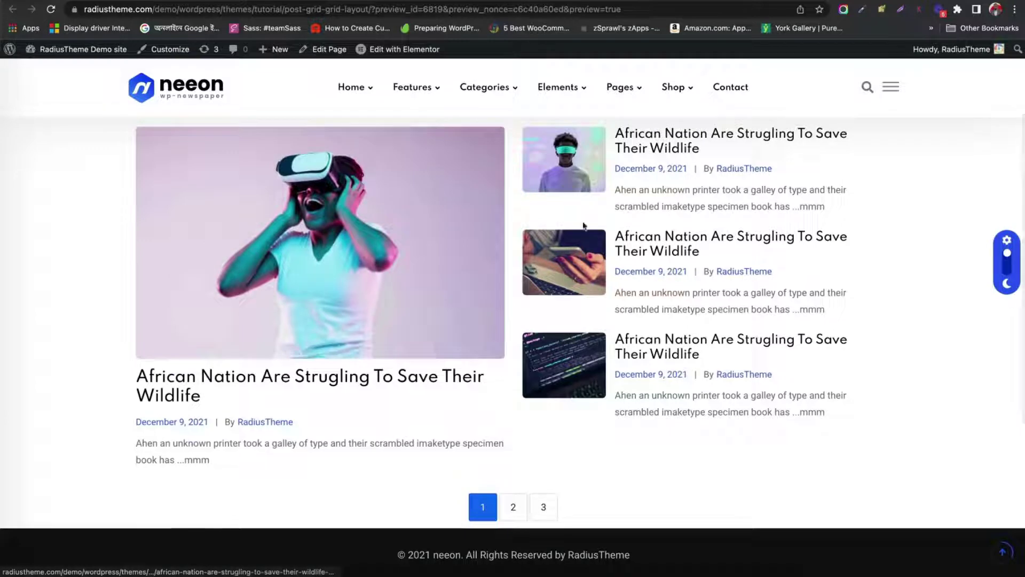
pyautogui.scroll(-3, 614, 321)
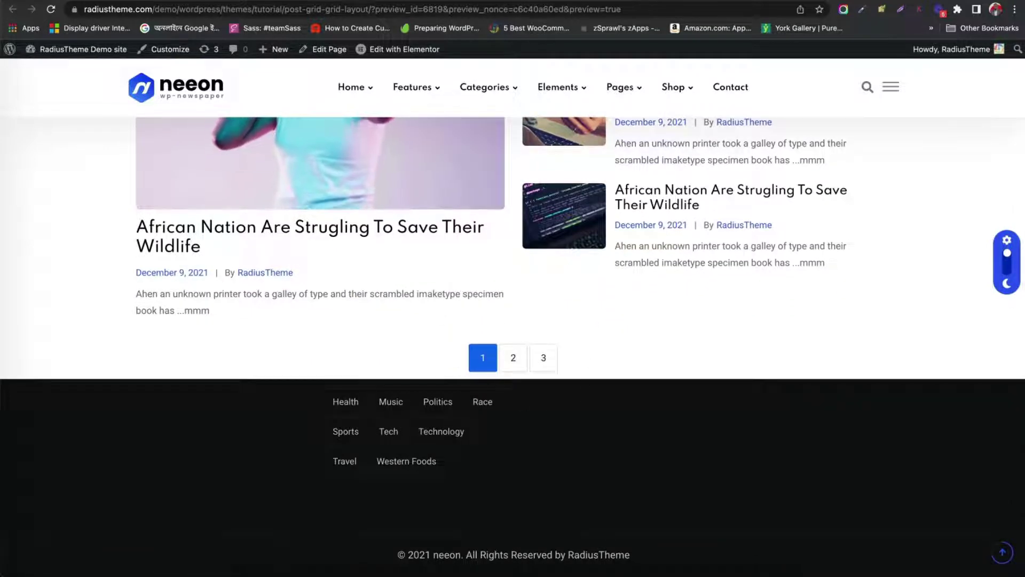
# Step: Back in the editor, switch off Show Pagination under Content, then update and preview again
pyautogui.hotkey('ctrl', 'w')
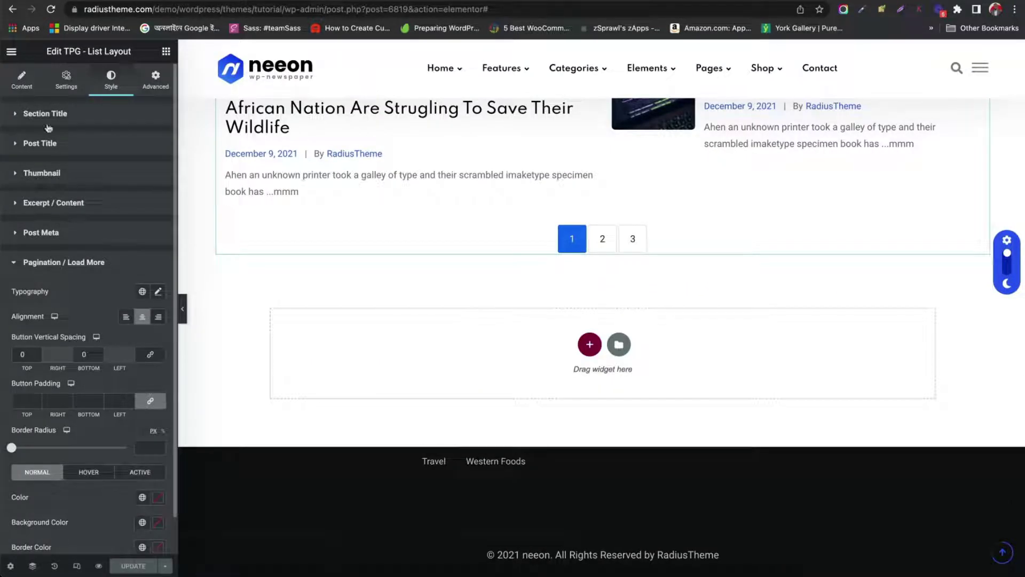
pyautogui.click(23, 86)
pyautogui.click(59, 510)
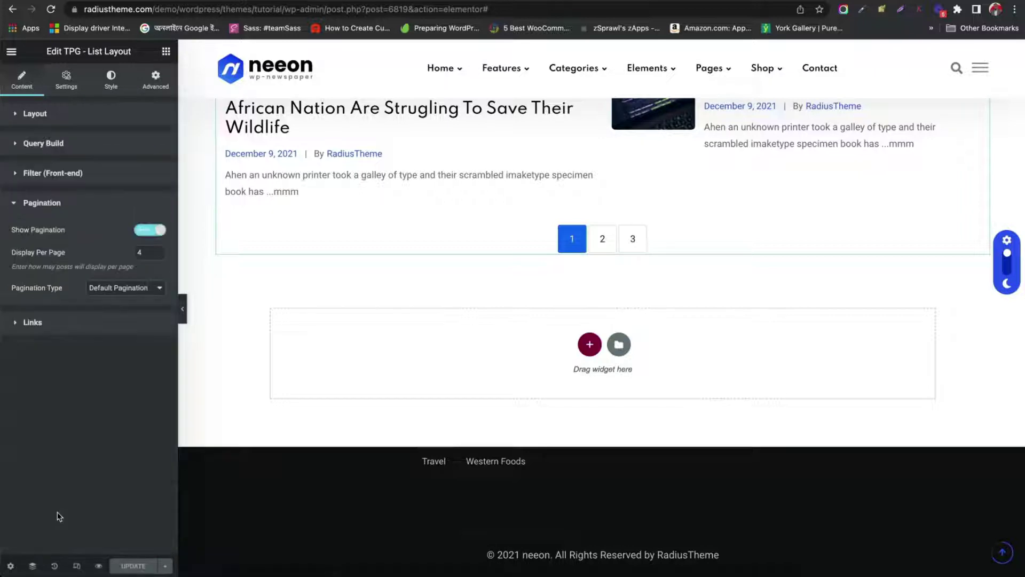
pyautogui.click(149, 230)
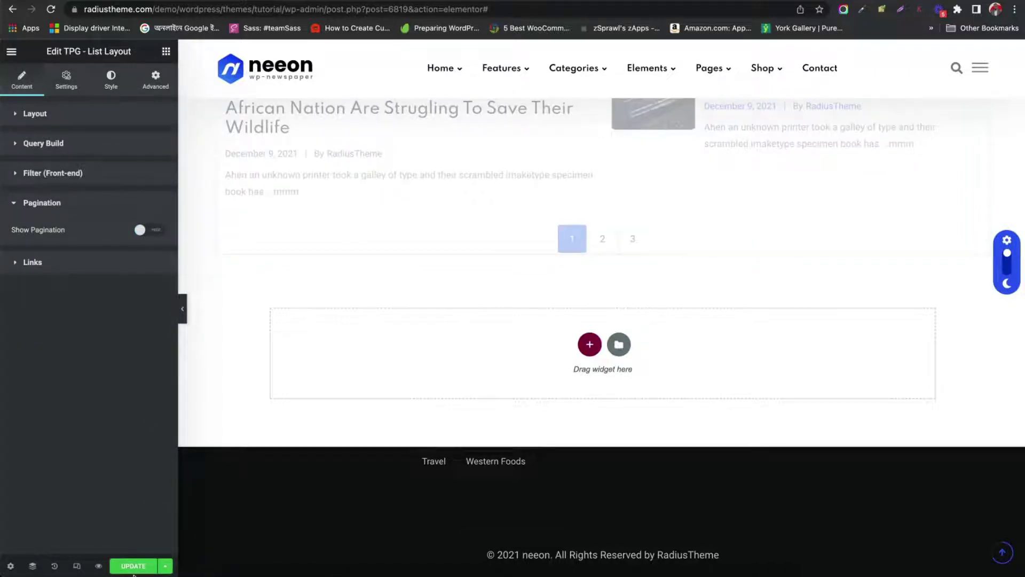
pyautogui.click(98, 566)
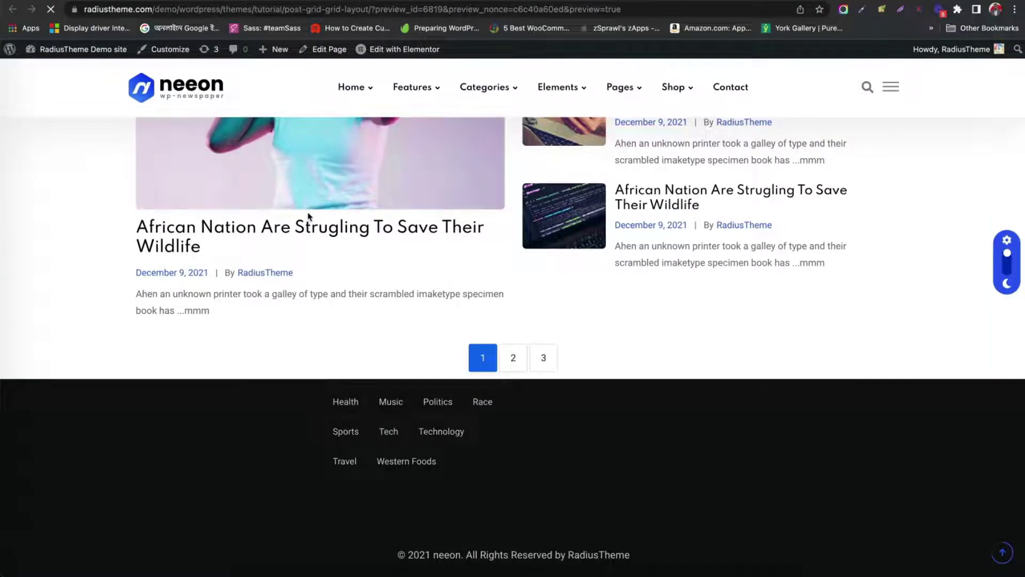
pyautogui.scroll(-15, 546, 270)
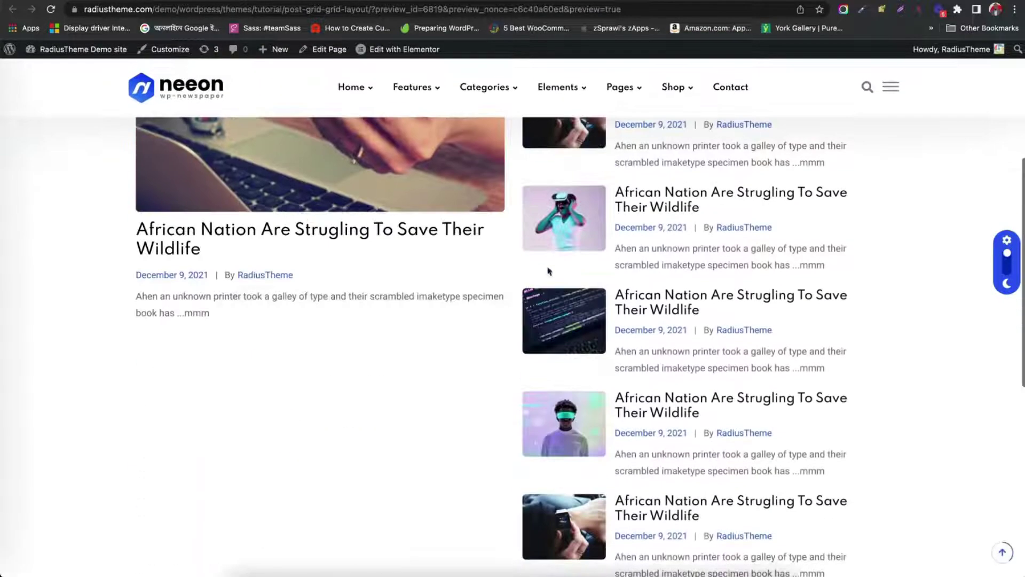
pyautogui.scroll(15, 433, 422)
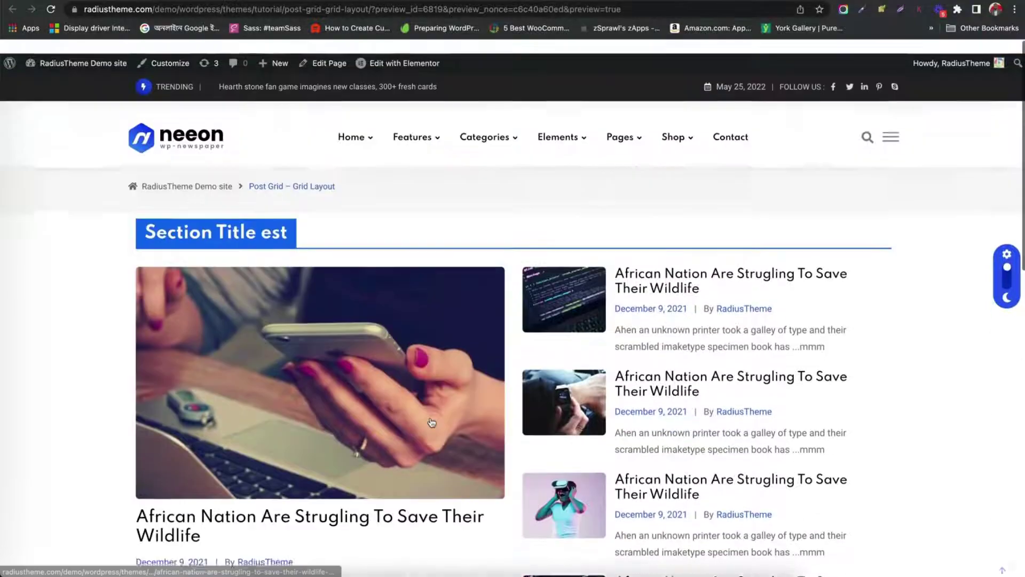
pyautogui.scroll(-10, 432, 423)
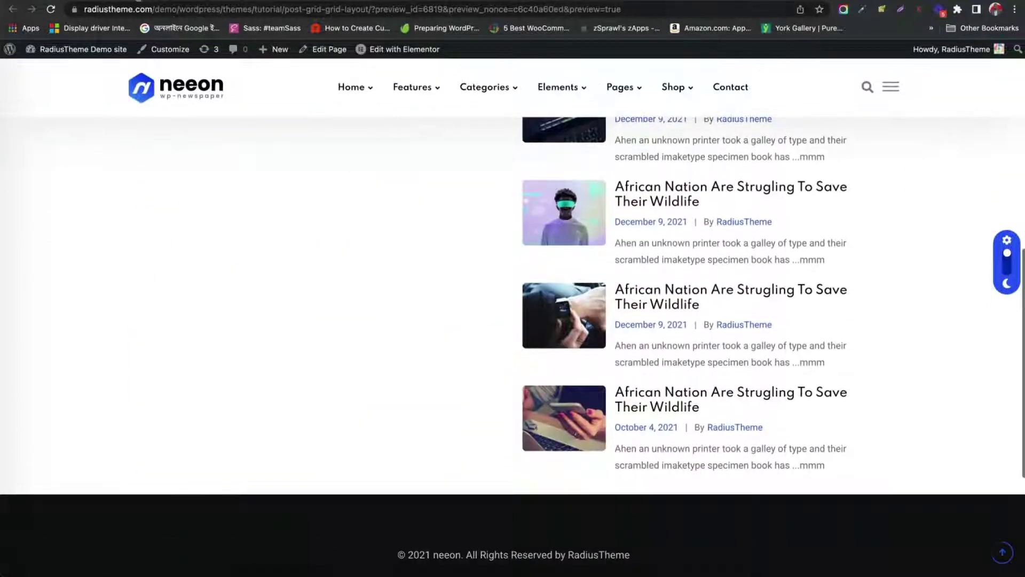